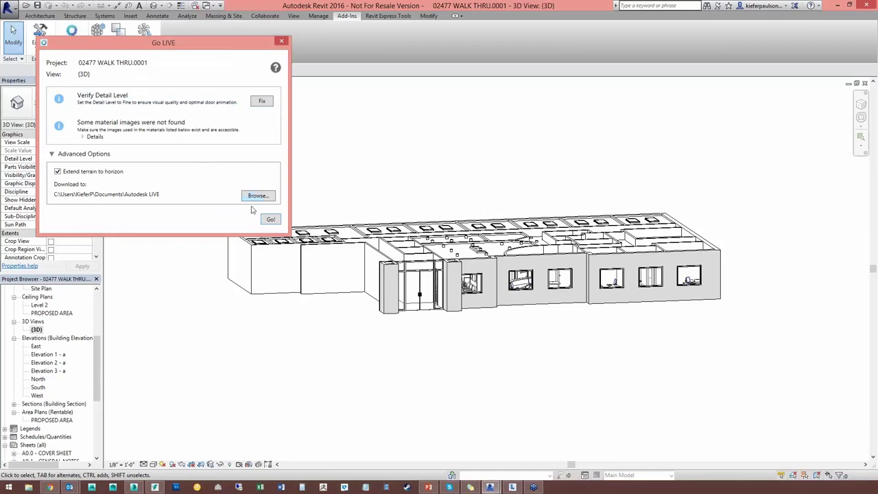
Close the Go LIVE dialog and walk through the 02477 WALK THRU corridor in Autodesk LIVE Editor.
click(281, 43)
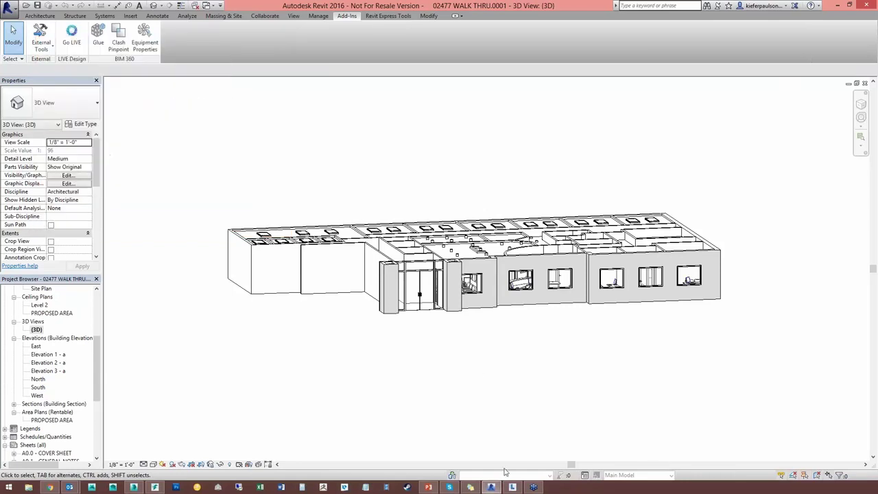
click(512, 487)
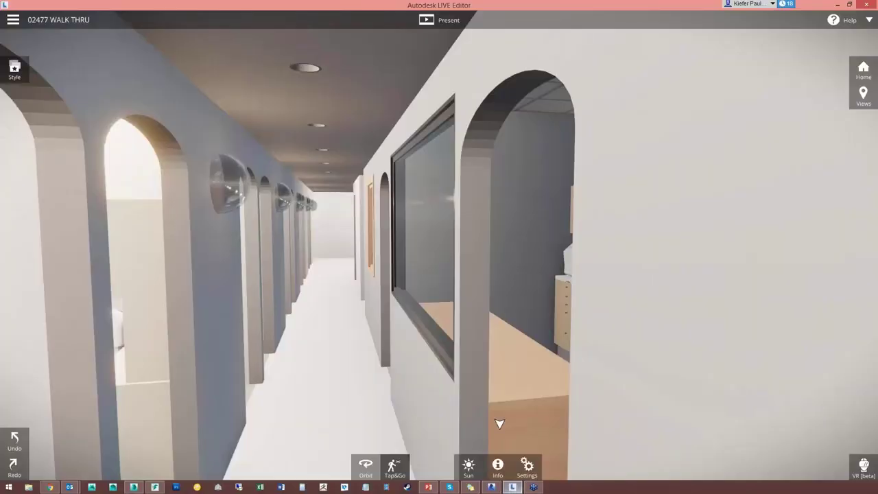
click(326, 336)
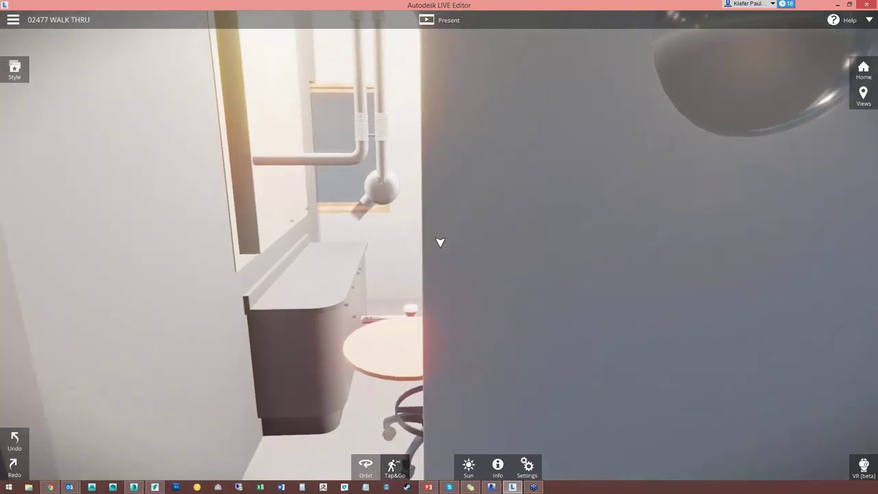
click(352, 371)
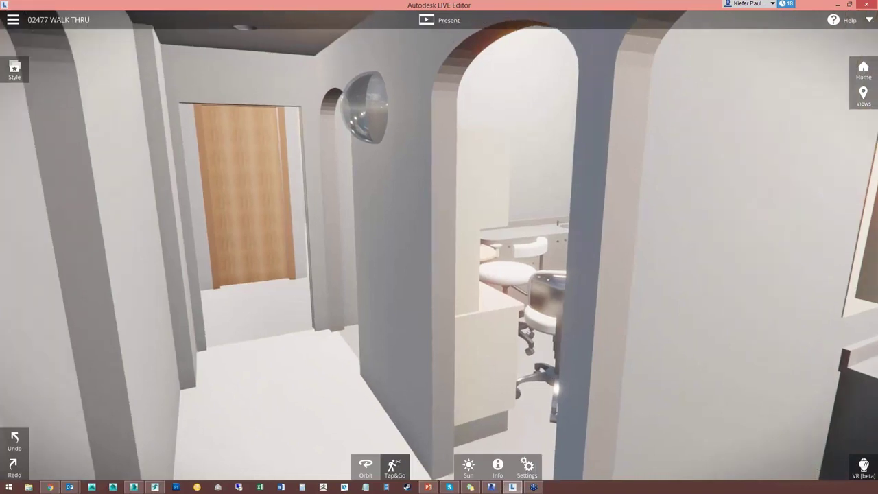
click(326, 411)
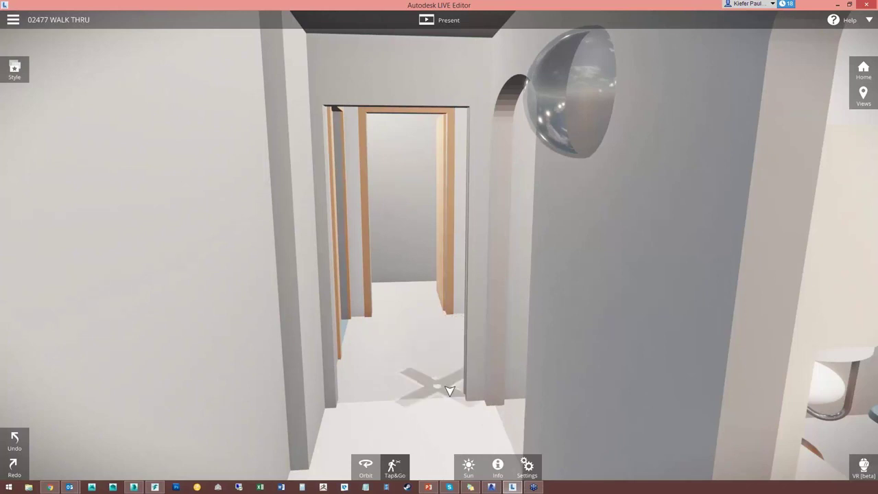
Switch to Stingray Editor and look along the arched corridor of the PattersonDentalOffice_large level.
click(492, 487)
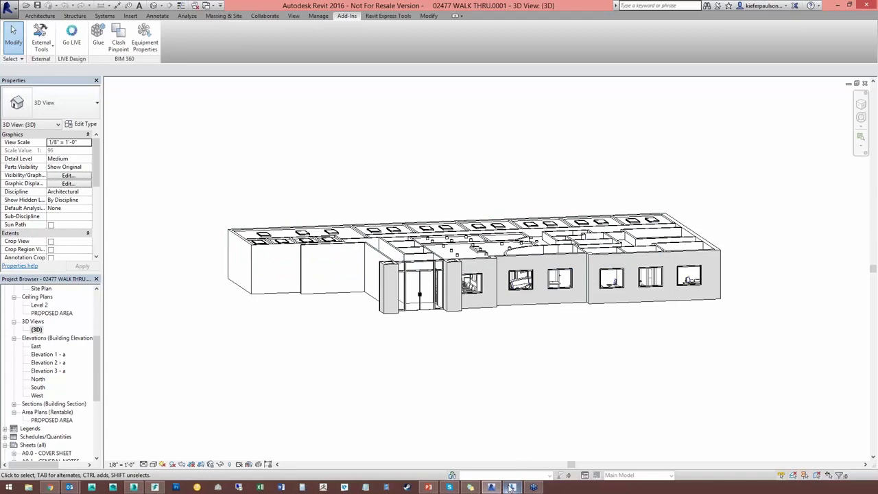
mouse_move(513, 489)
click(512, 488)
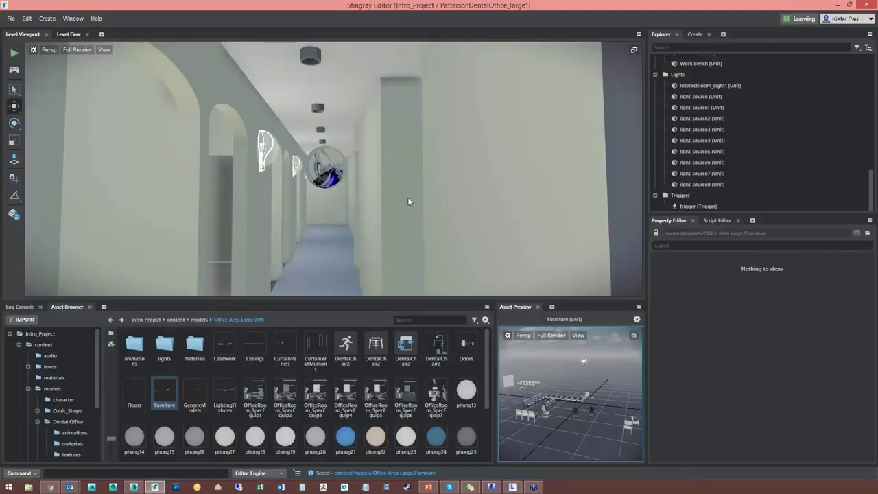
right_drag(355, 198, 335, 210)
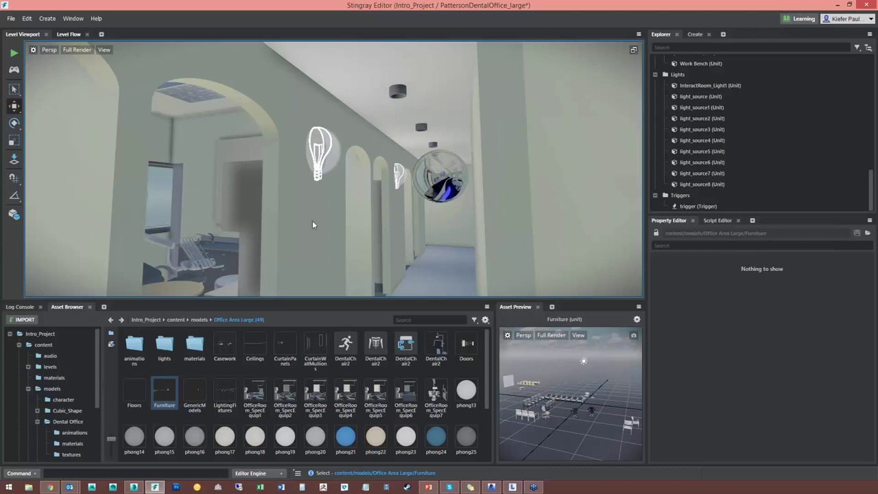
right_drag(281, 239, 284, 234)
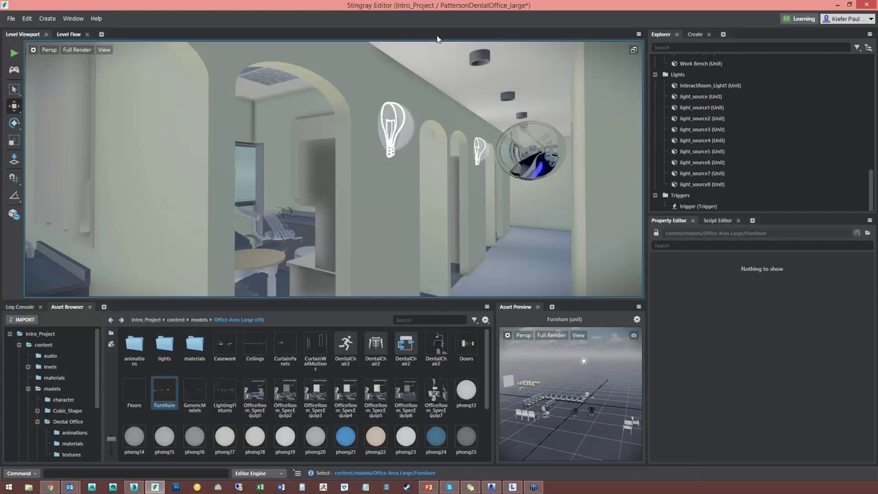
Browse the project's models to the materials folder of the Dental Office model.
click(176, 320)
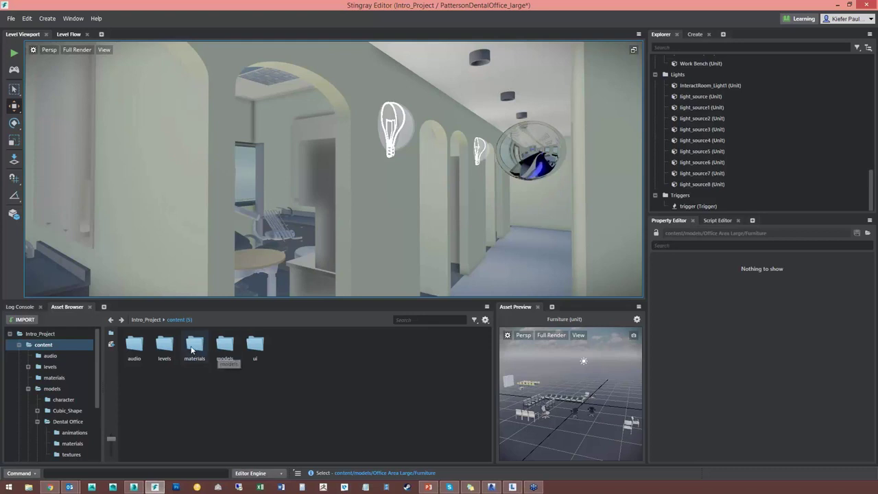
double_click(225, 344)
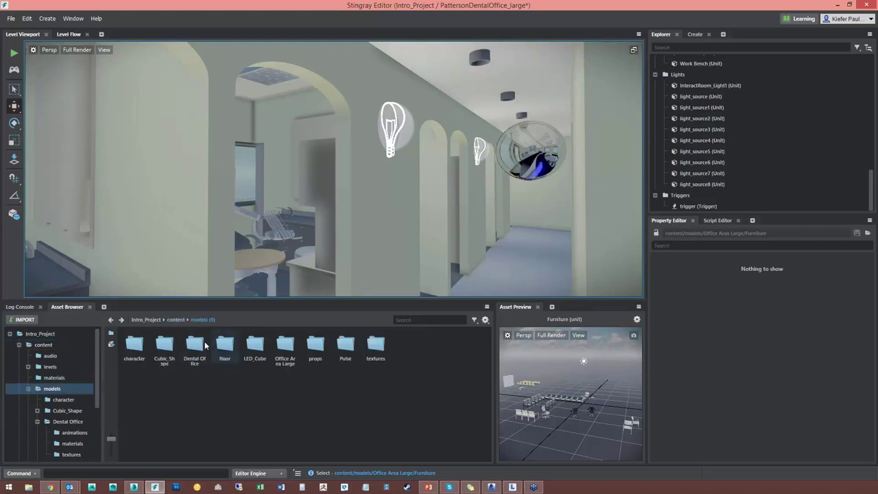
double_click(165, 344)
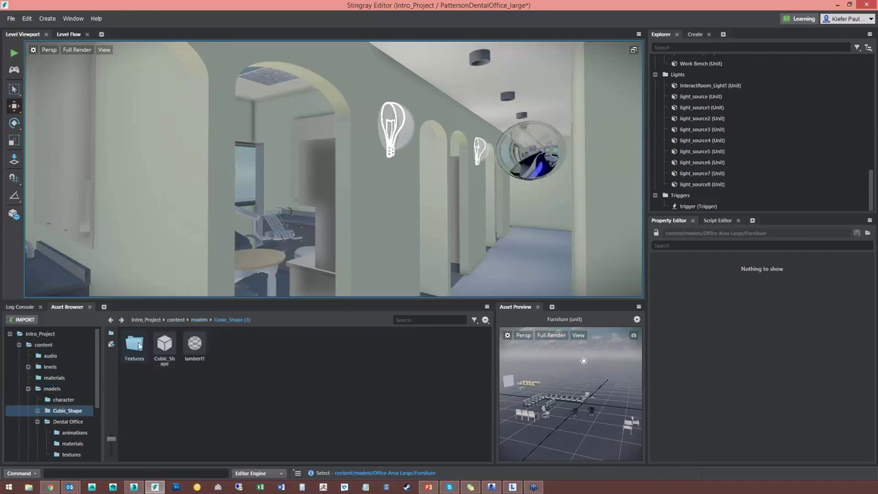
click(199, 320)
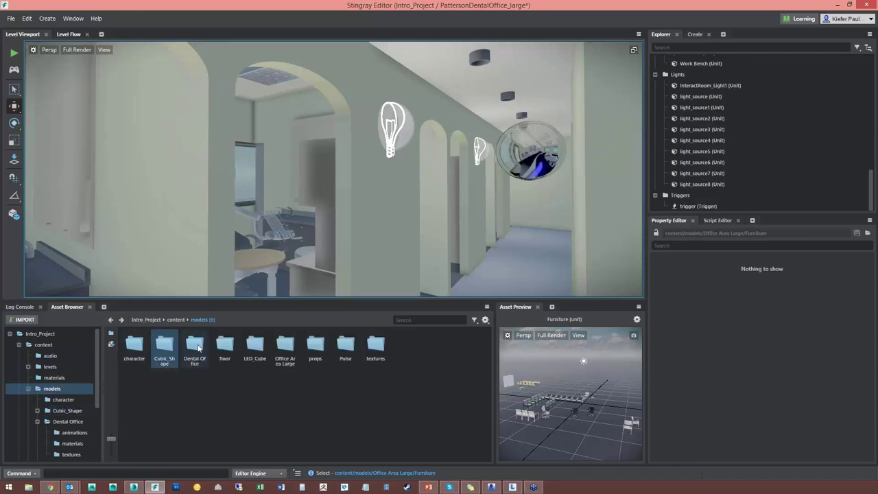
double_click(196, 345)
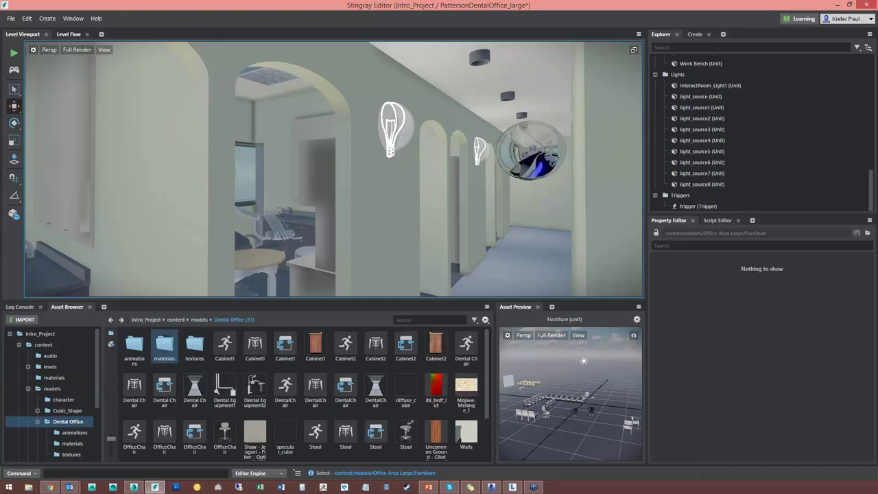
double_click(164, 345)
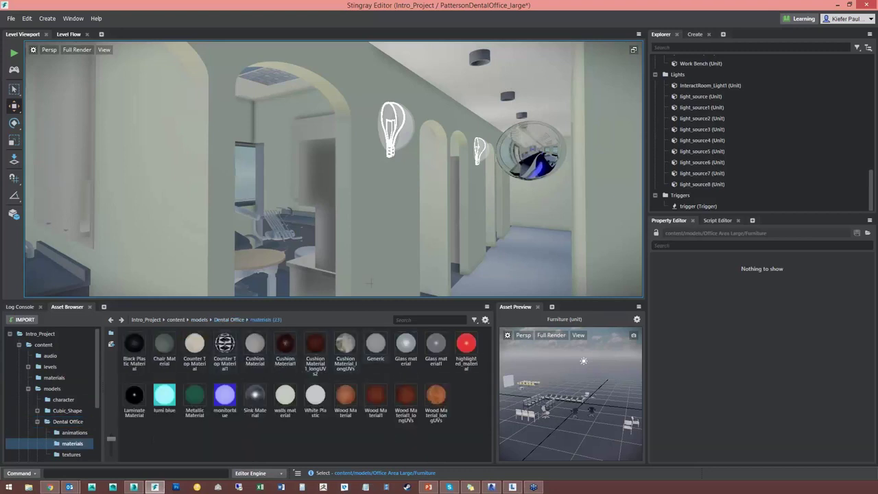
Try the Generic material on the arched corridor wall, and replace it with walls material.
drag(369, 281, 368, 268)
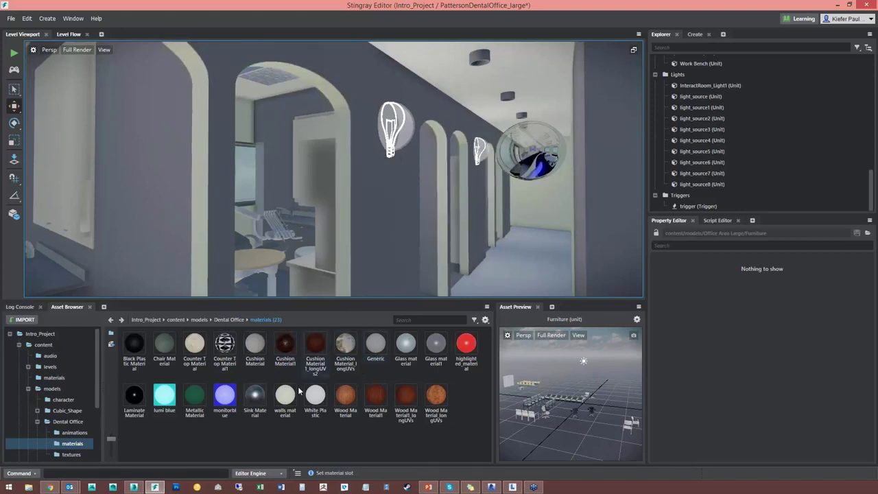
drag(284, 396, 517, 168)
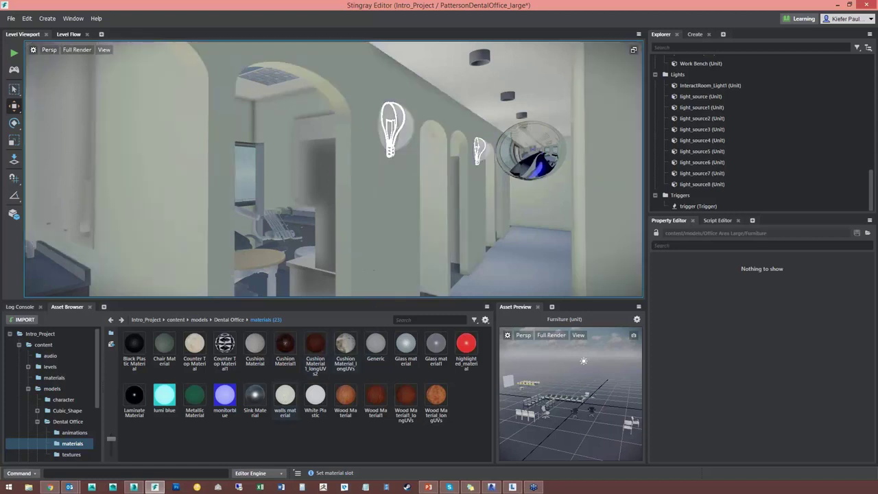
Run PattersonDentalOffice_large as a test level, toggle the camera mode and walk along the arched hallway.
right_drag(517, 169, 305, 232)
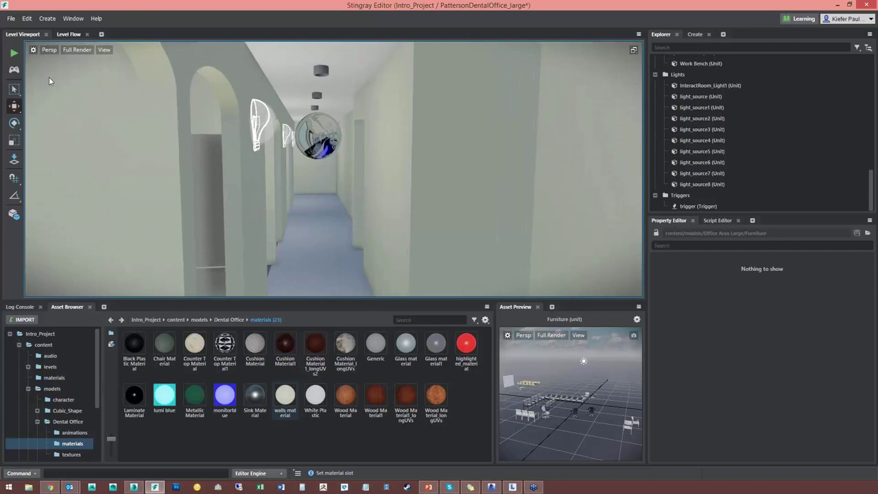
click(14, 54)
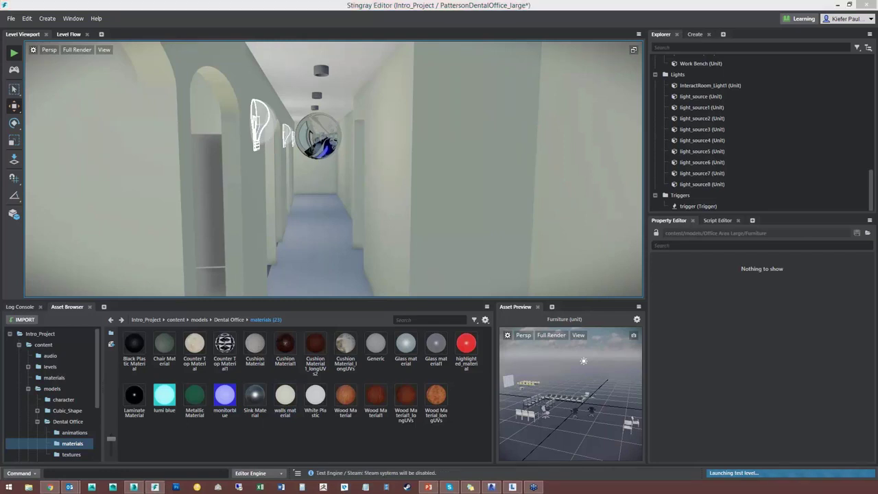
key(w)
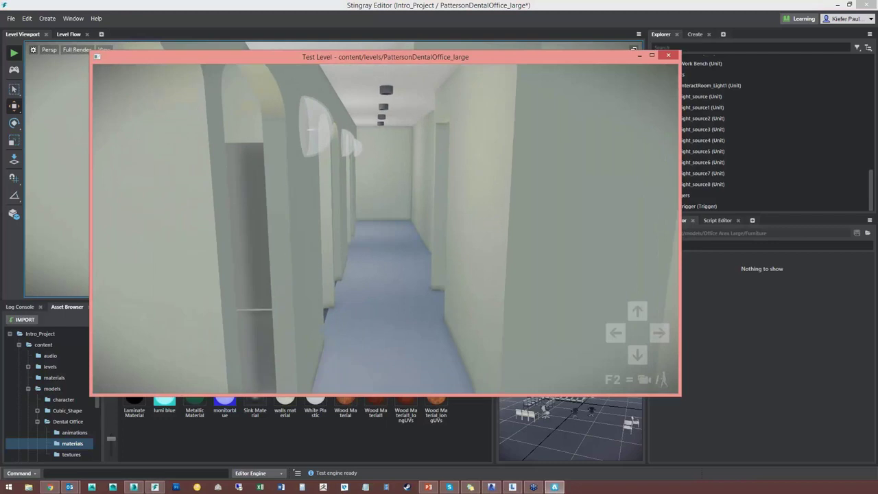
key(F2)
key(F2)
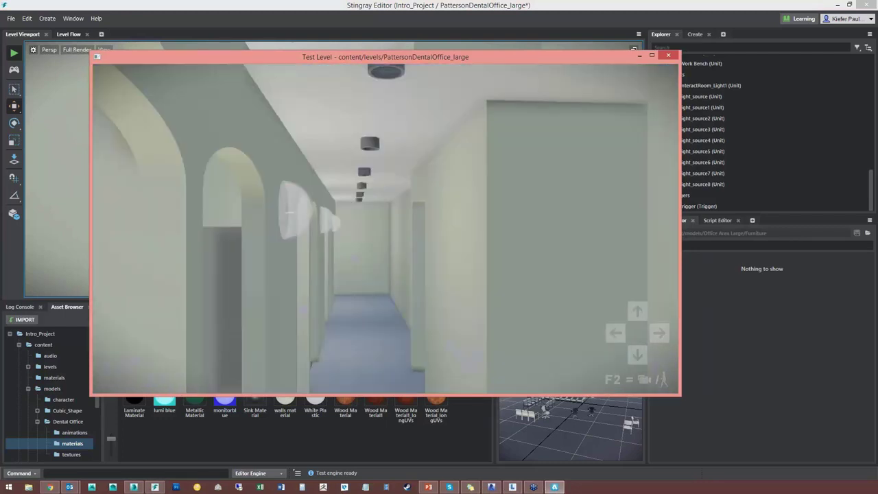
key(w)
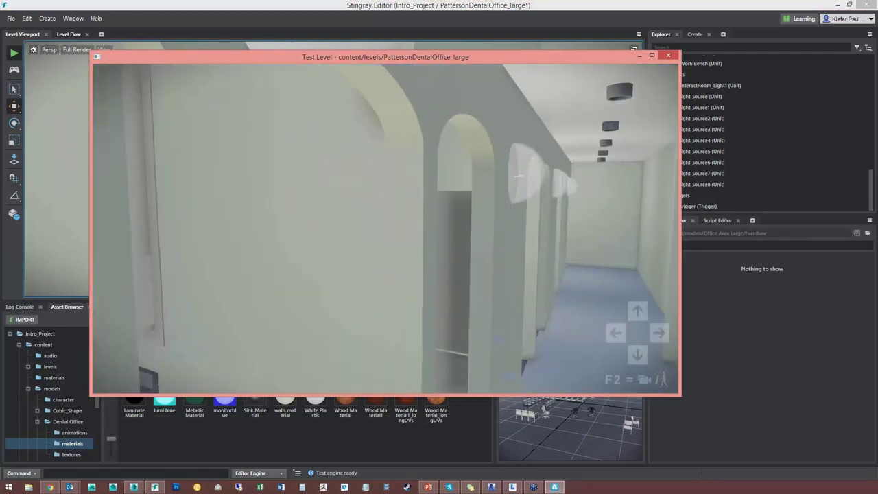
key(s)
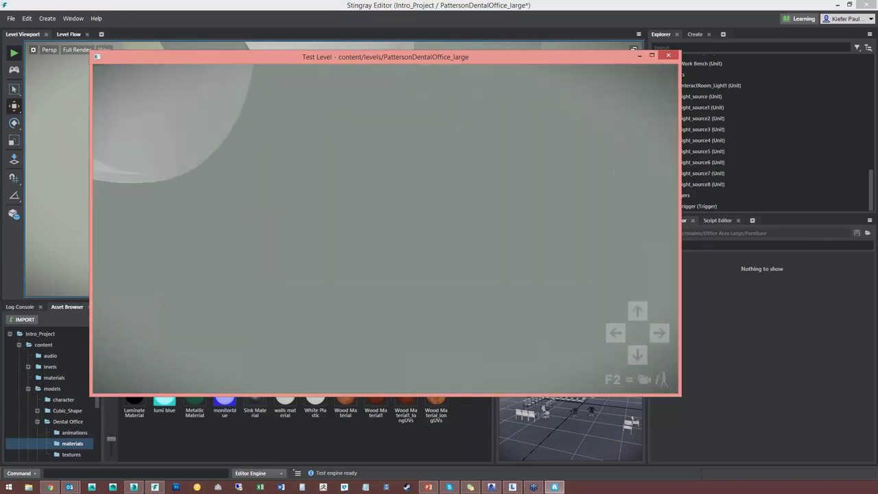
key(a)
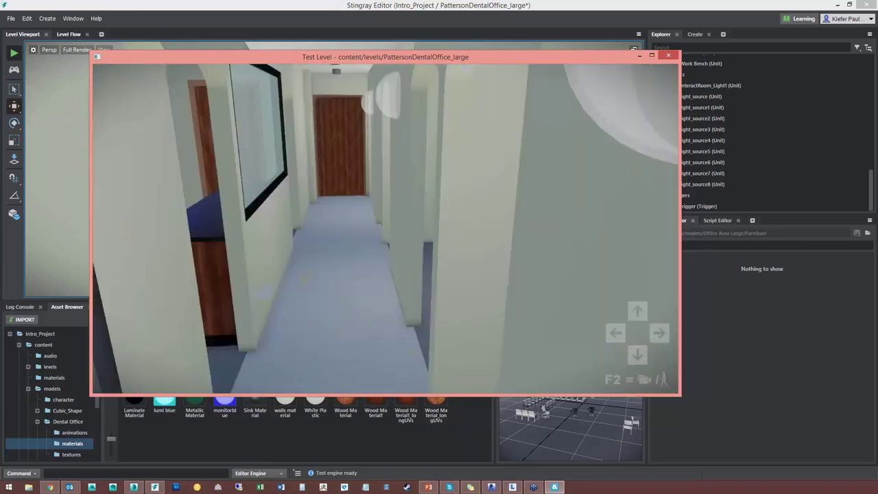
key(w)
key(d)
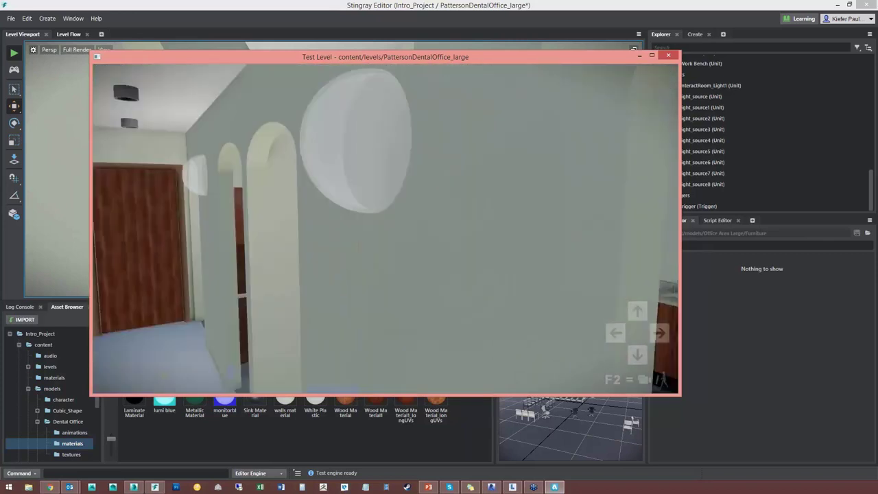
key(d)
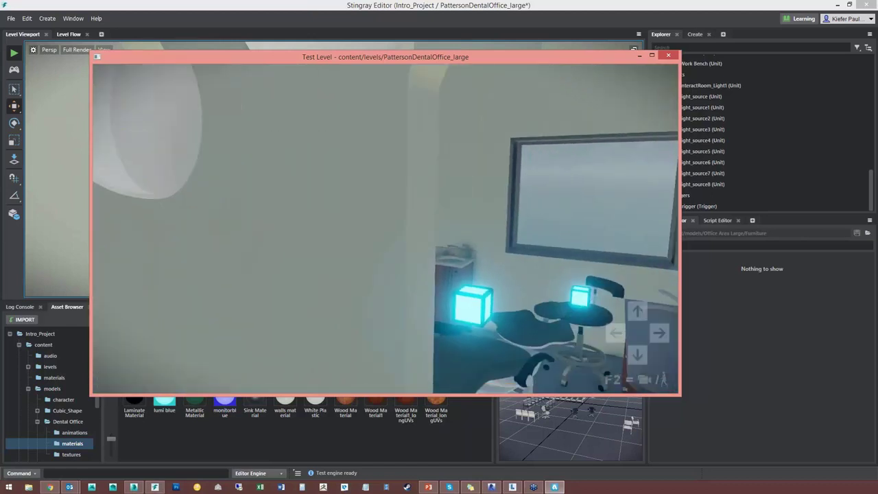
key(d)
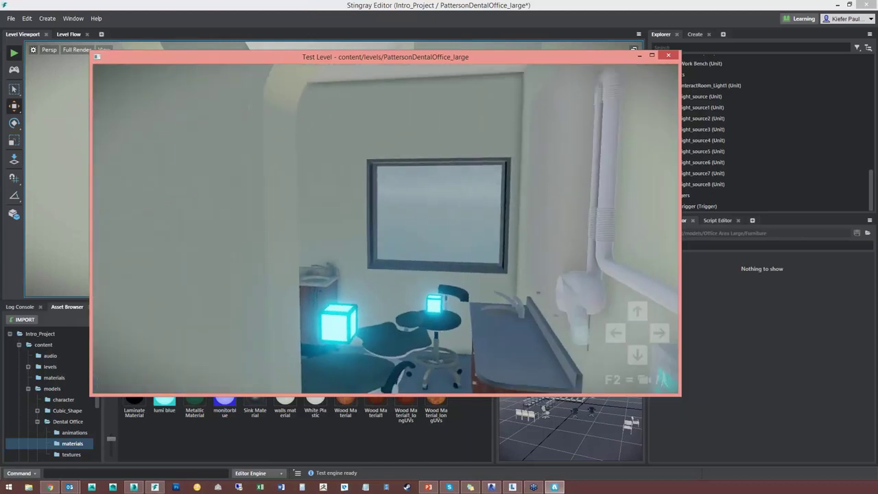
Walk through the arch into the treatment room and examine its lighting, furniture and glowing interaction cubes.
key(Left)
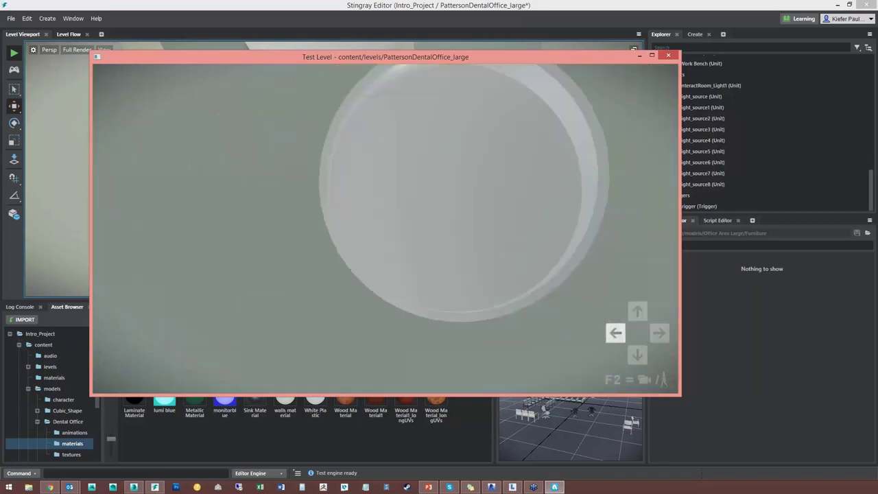
key(Right)
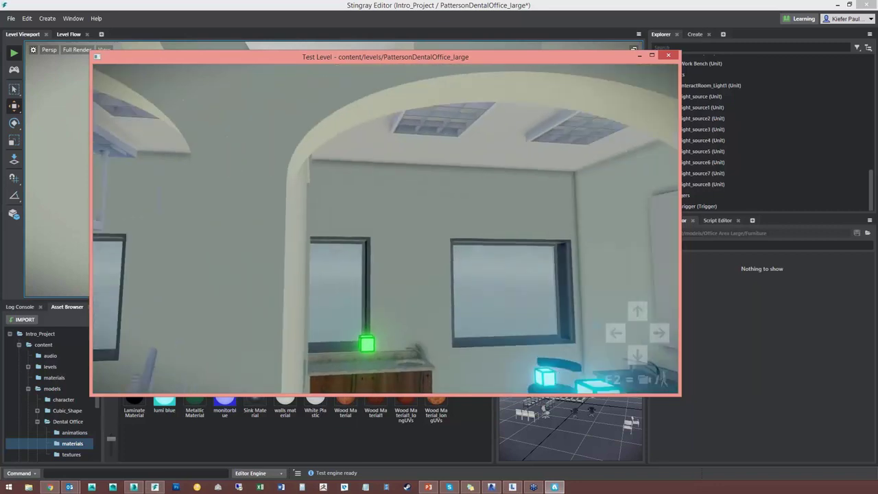
key(w)
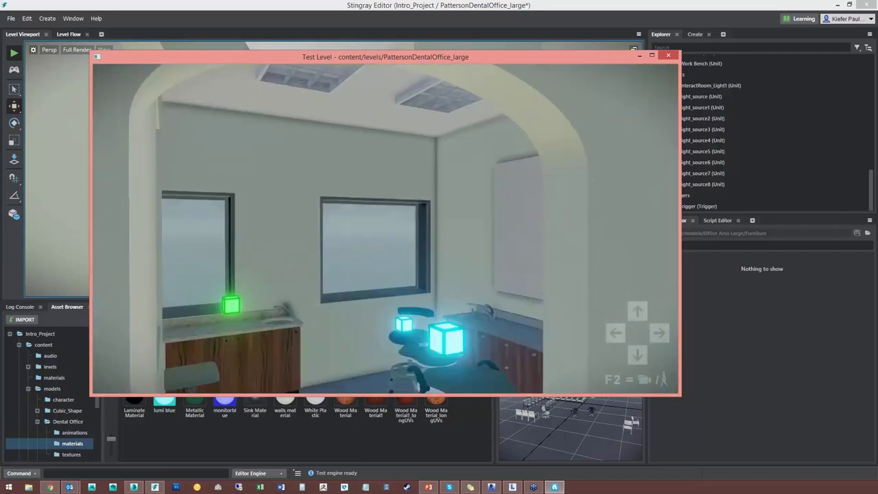
key(d)
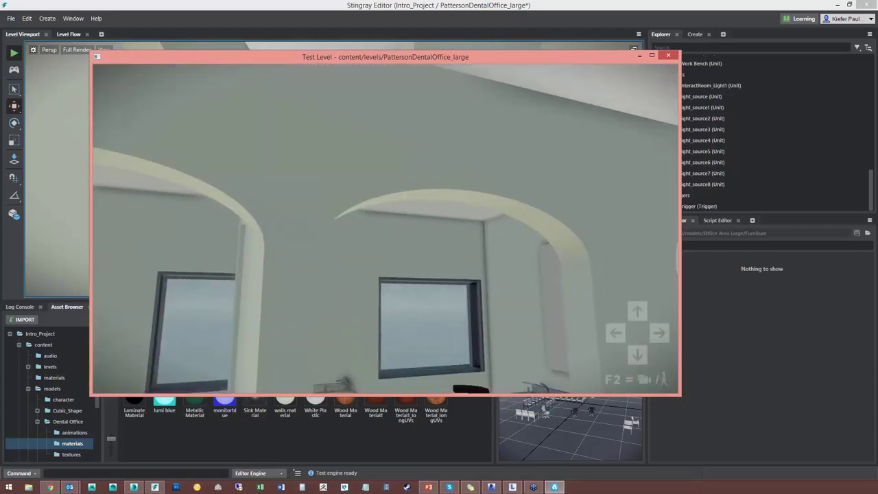
key(w)
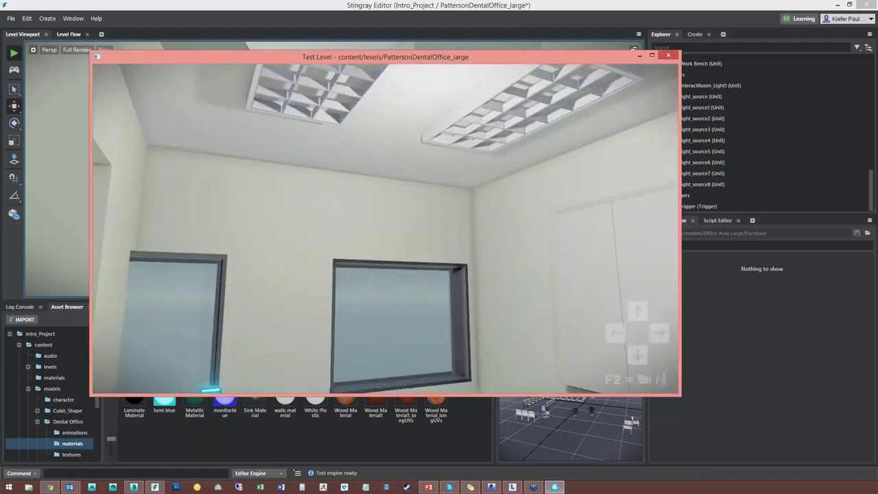
key(s)
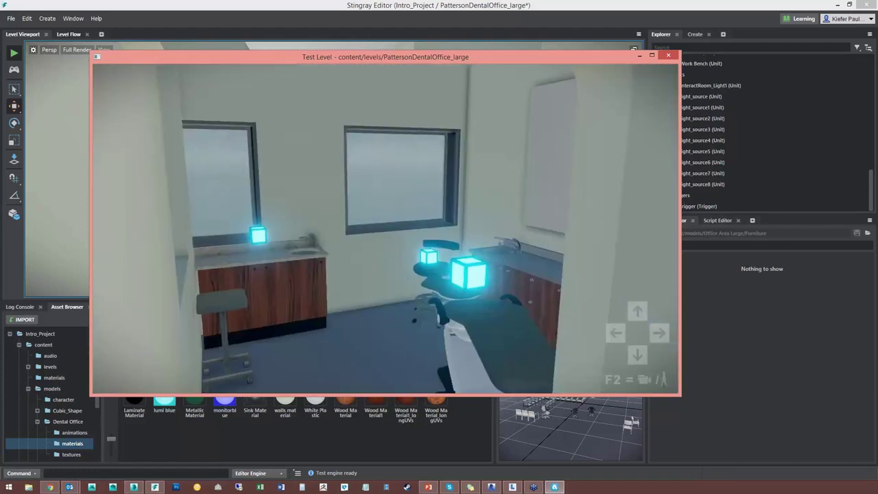
key(w)
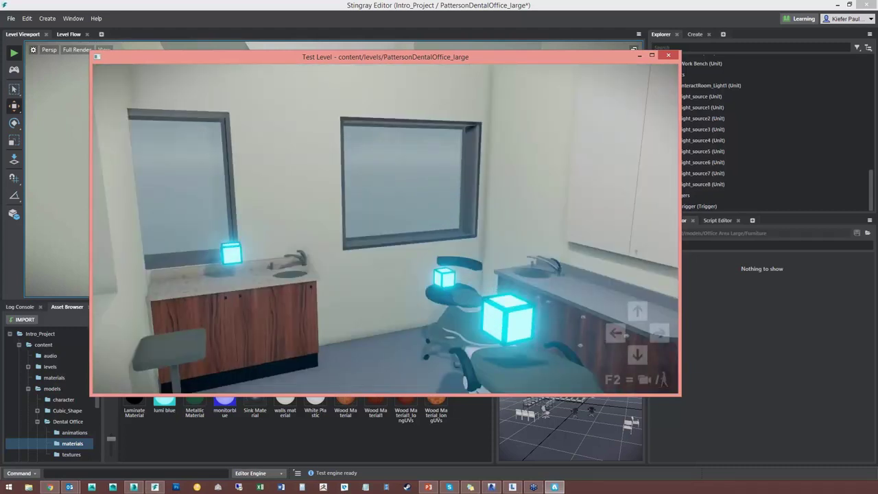
key(a)
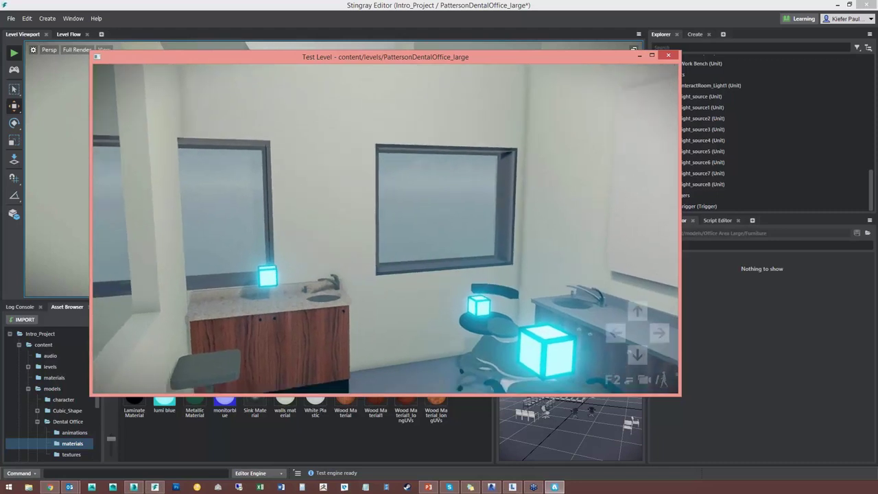
Close the test level, view the yellow trigger volume in the treatment room, and briefly rerun the test beside it.
key(Escape)
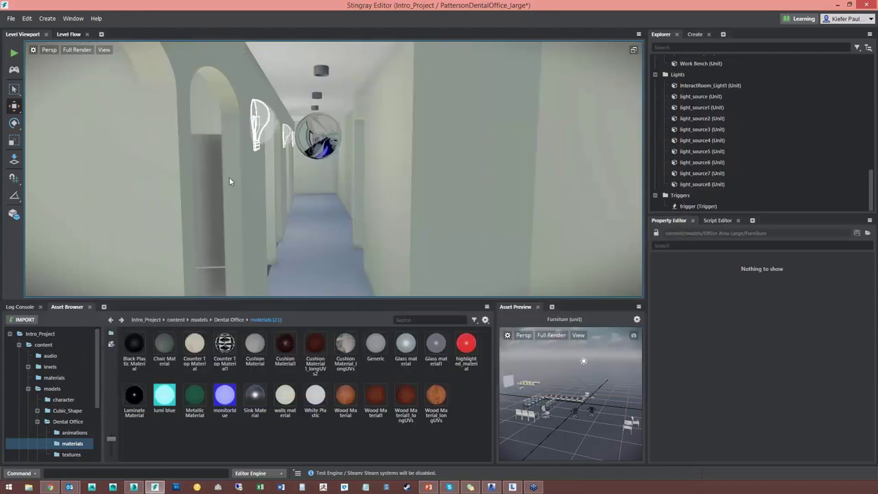
right_drag(256, 215, 85, 228)
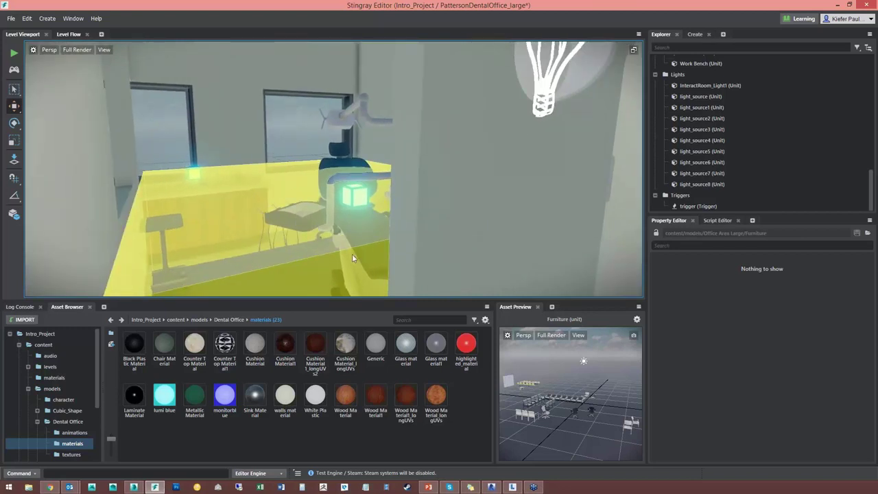
click(14, 52)
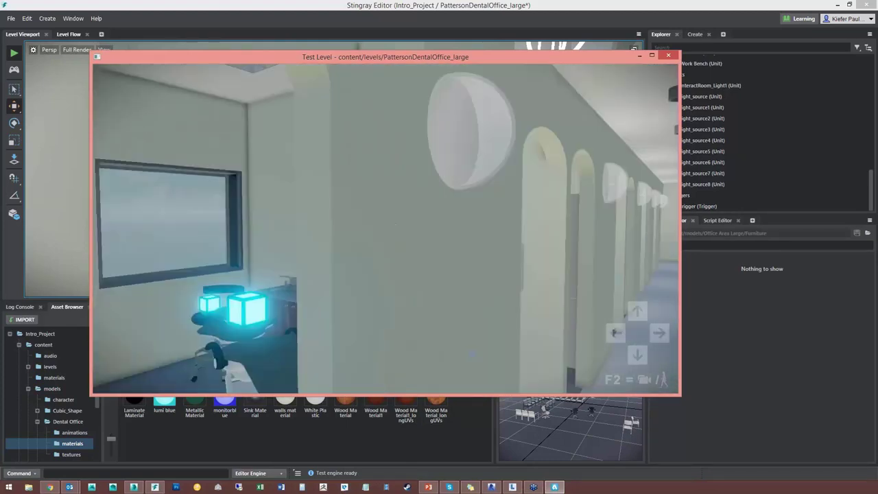
key(Escape)
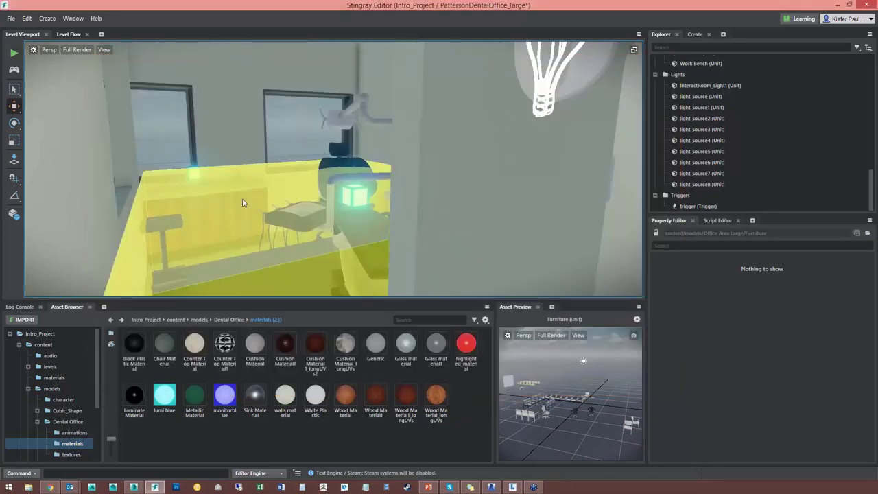
Examine the Trigger Light Source group in the level flow, including the Trigger outputs feeding the two Set Light Enabled nodes.
click(68, 34)
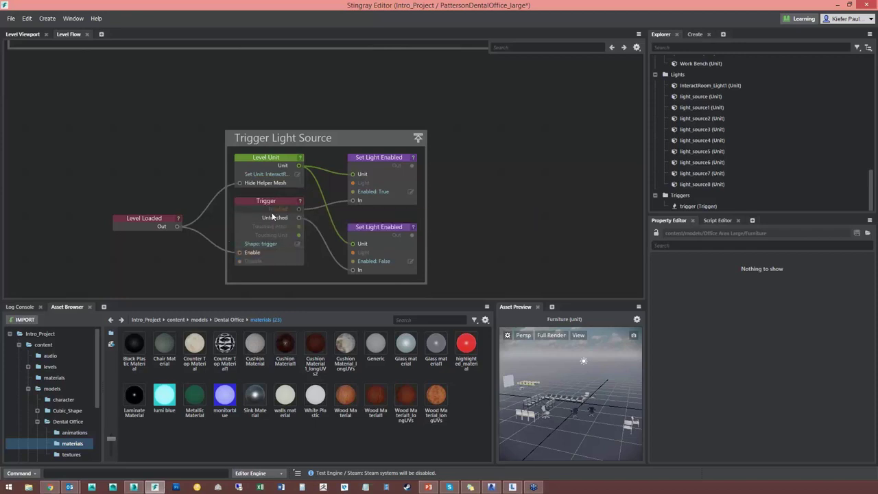
click(361, 191)
drag(300, 217, 353, 270)
click(25, 35)
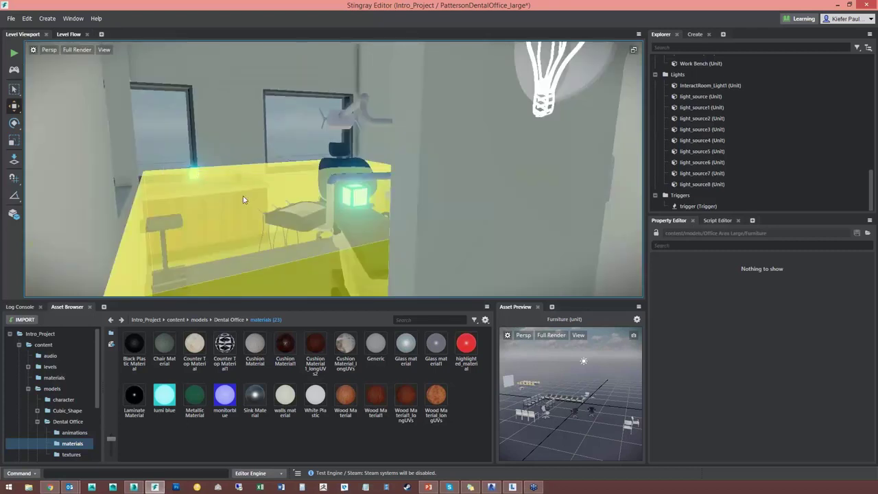
Run the test level, walk into the treatment room and swap the sink counter design using the cube above it.
click(14, 53)
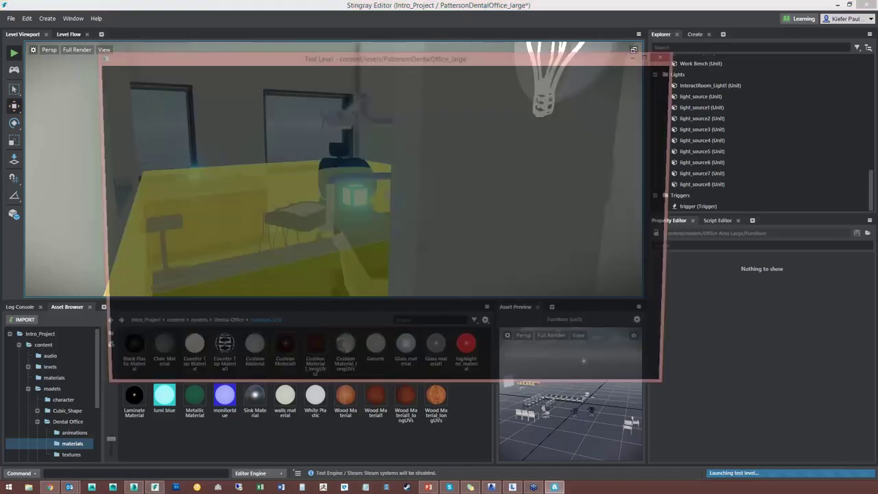
key(s)
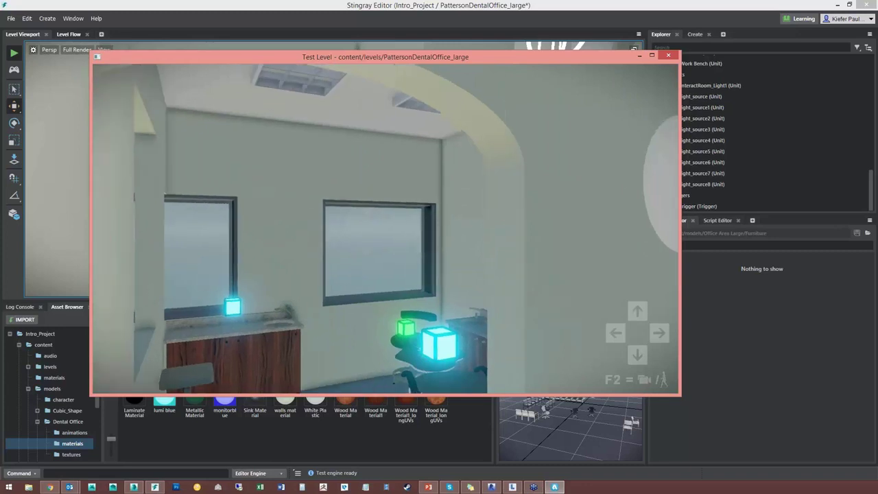
key(w)
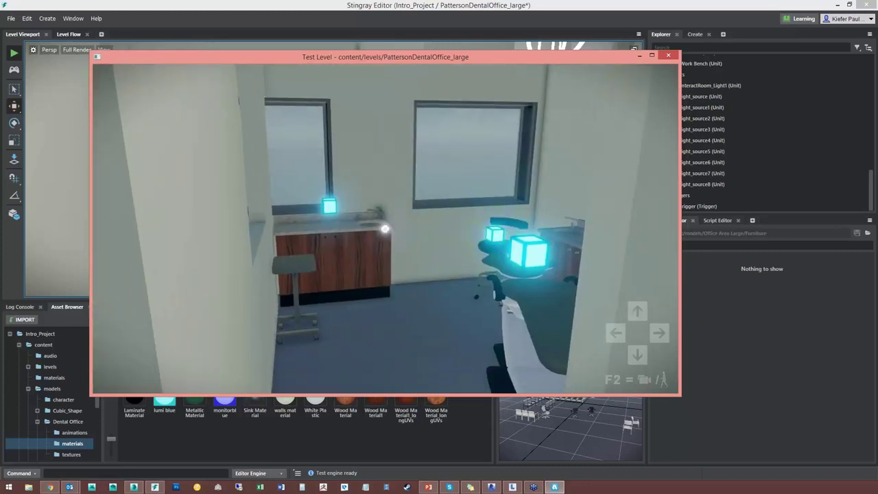
key(a)
key(a)
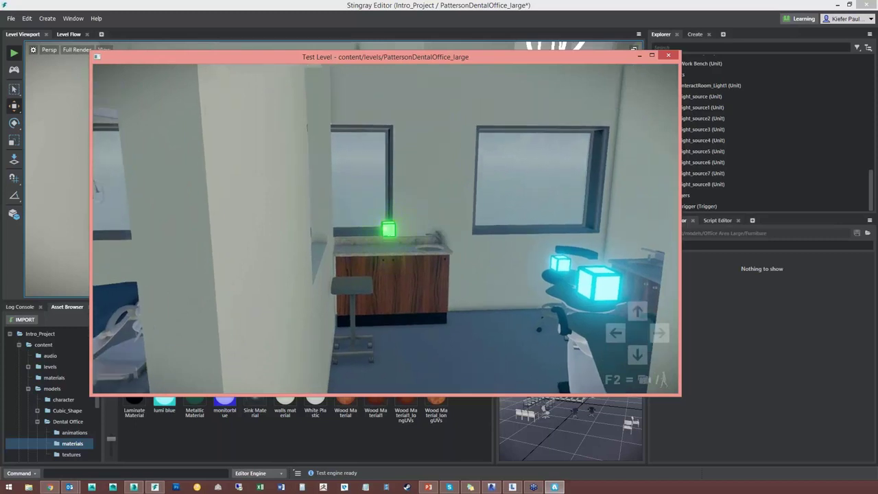
key(d)
key(a)
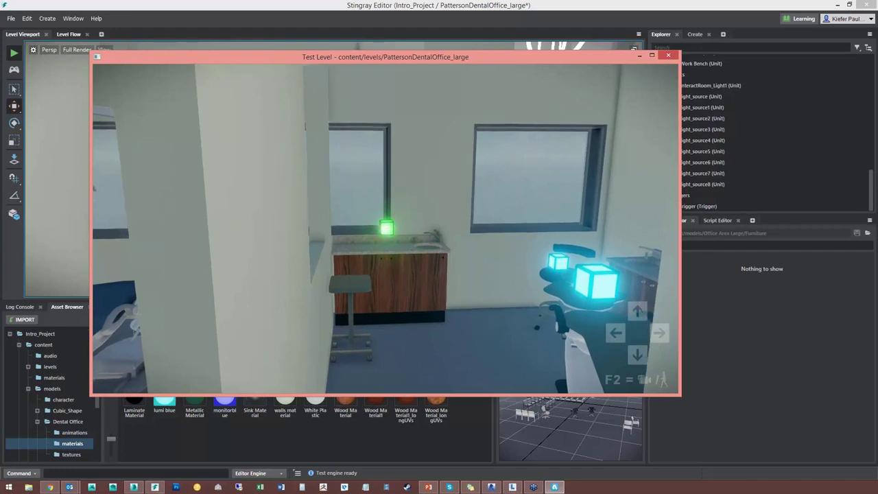
key(w)
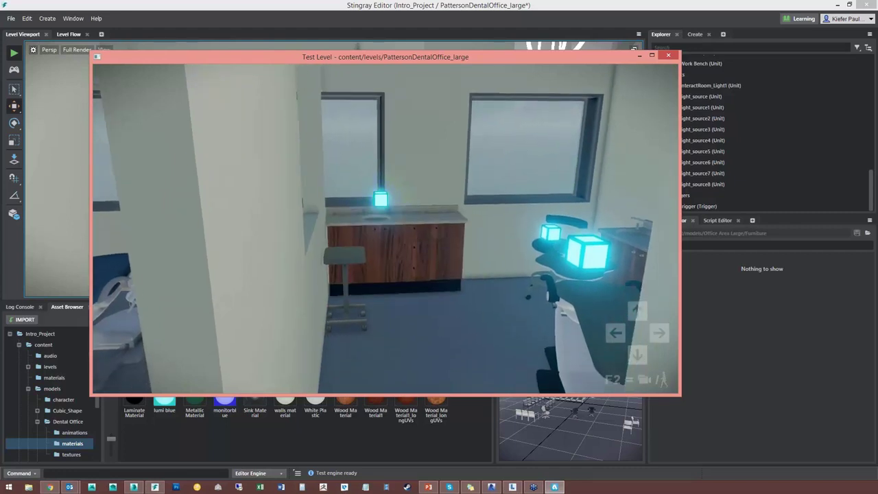
key(w)
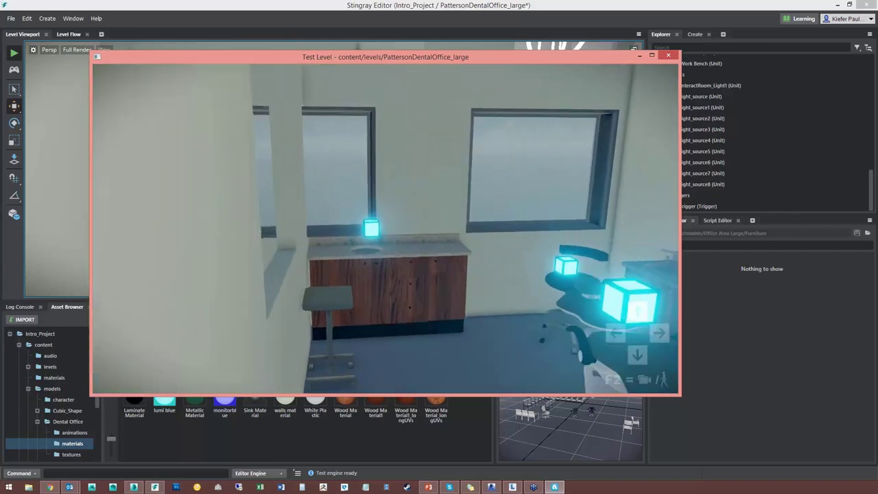
key(d)
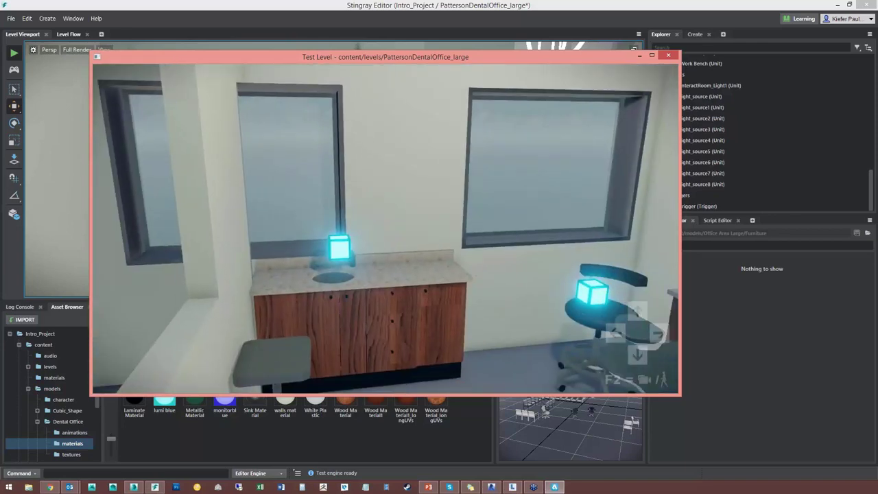
key(d)
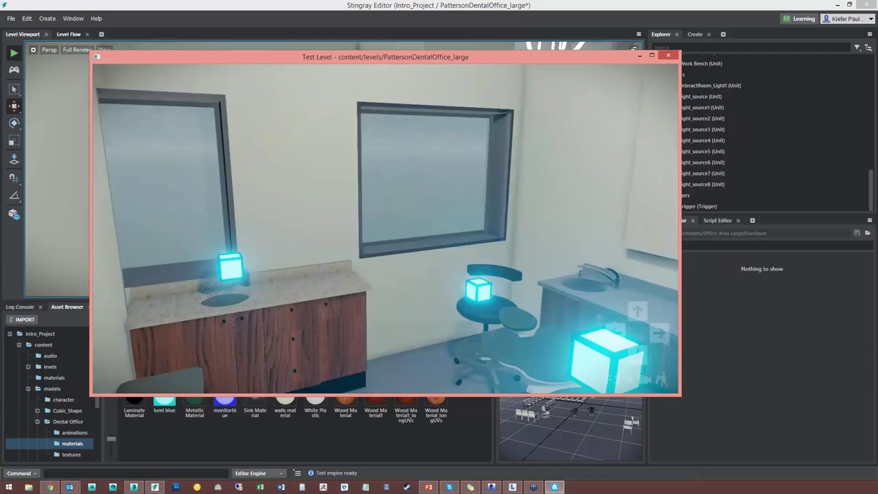
Walk around the dental chair, activate its glowing cube to swap the chair model, and close the test level.
key(d)
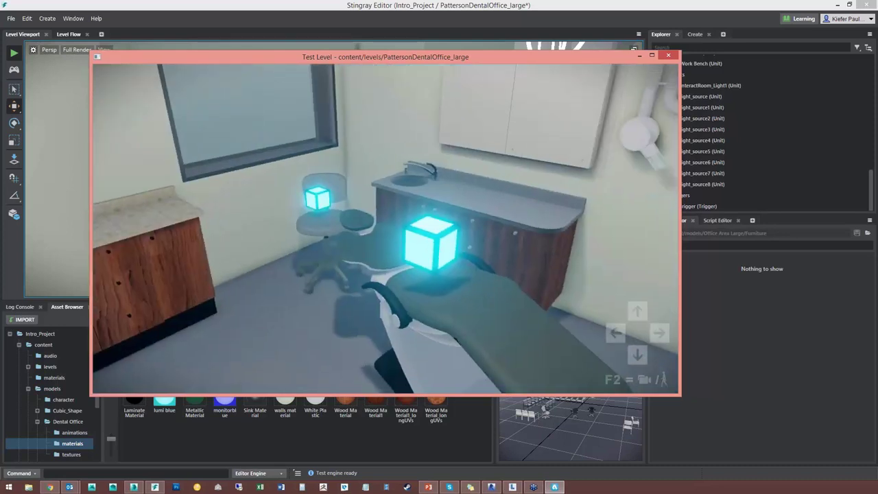
key(s)
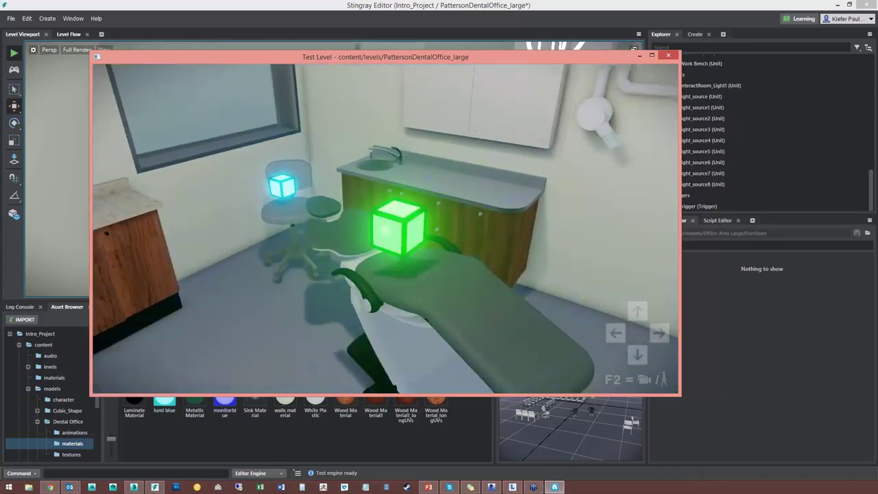
click(385, 229)
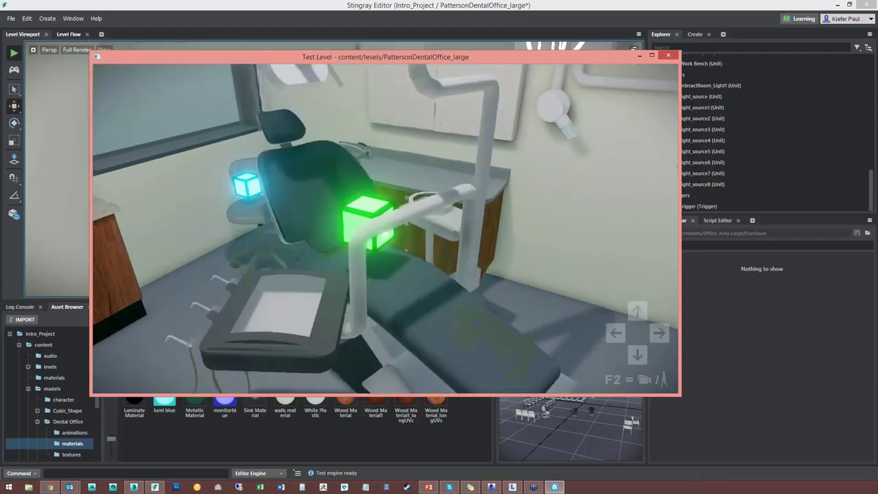
key(d)
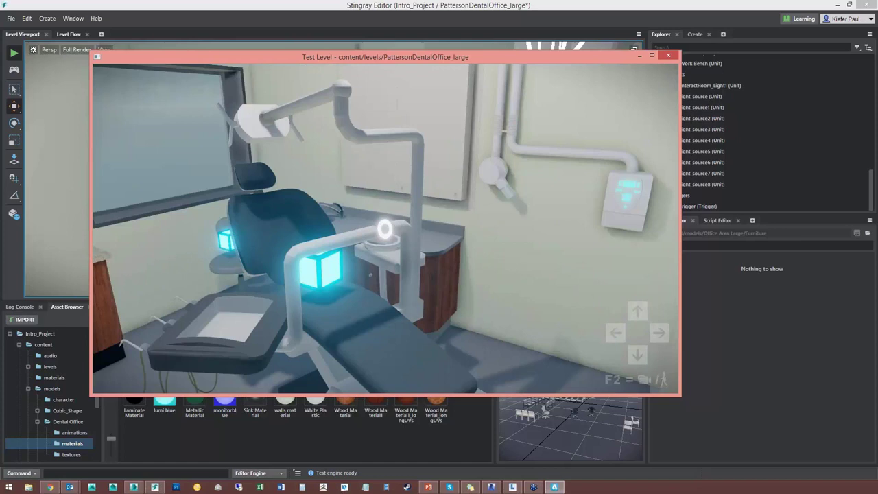
key(a)
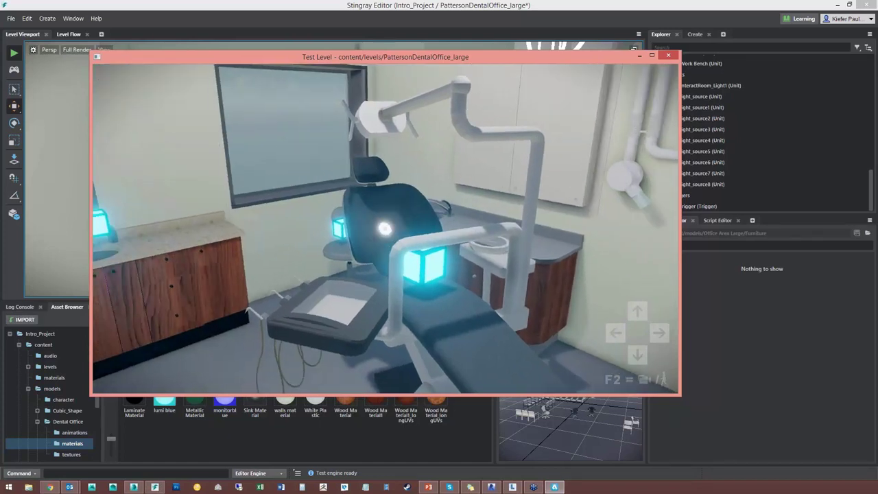
key(a)
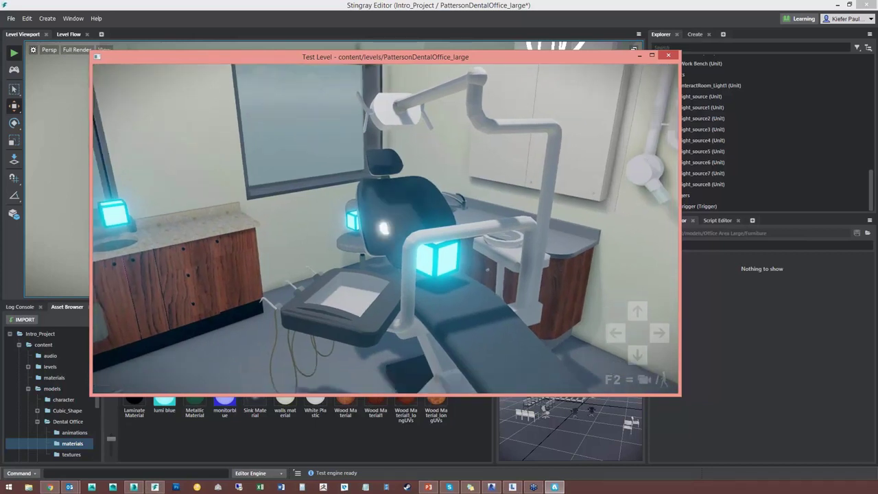
key(s)
key(s)
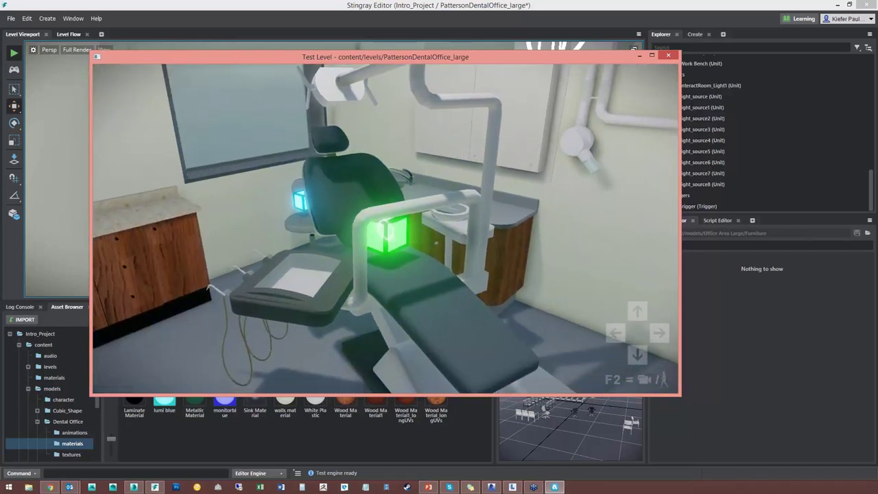
click(386, 229)
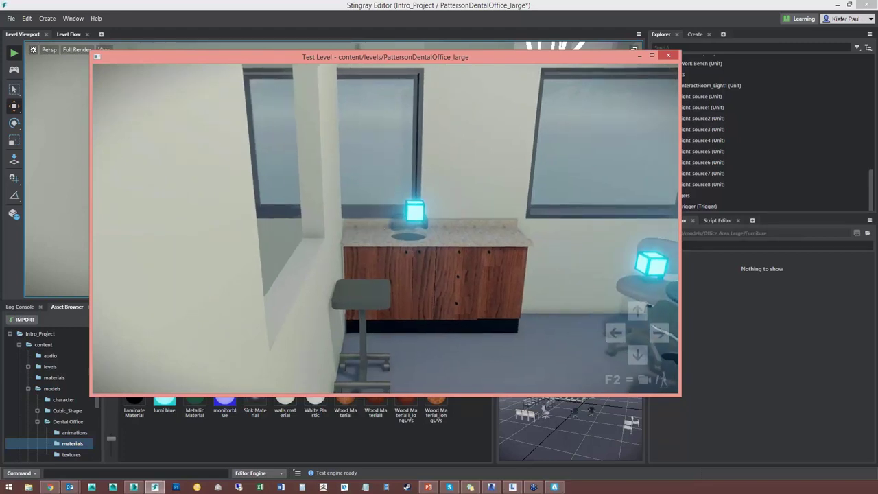
key(Escape)
Try Counter Top Material1 and Generic on the countertop by the window, and replace them with walls material.
right_drag(364, 293, 484, 223)
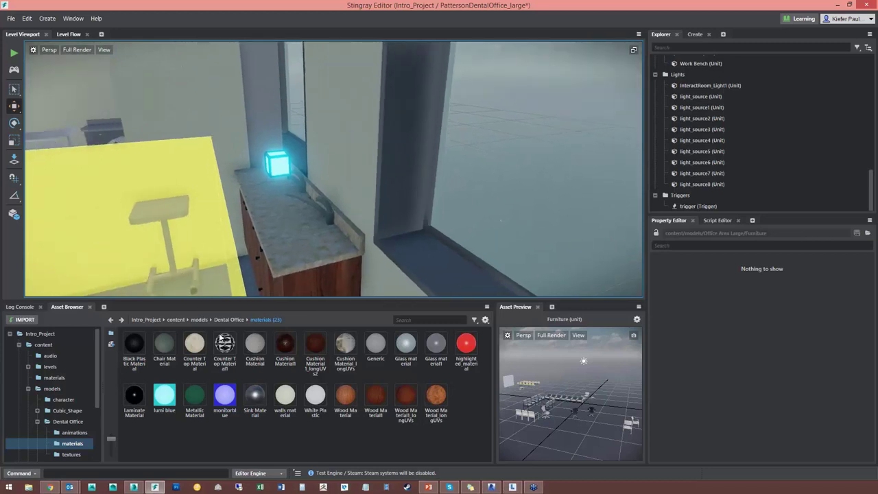
drag(241, 319, 285, 269)
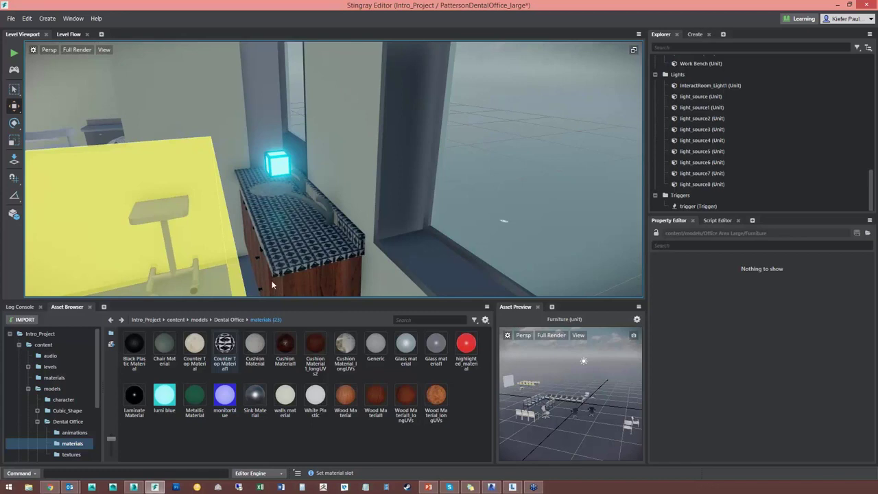
right_drag(249, 241, 192, 231)
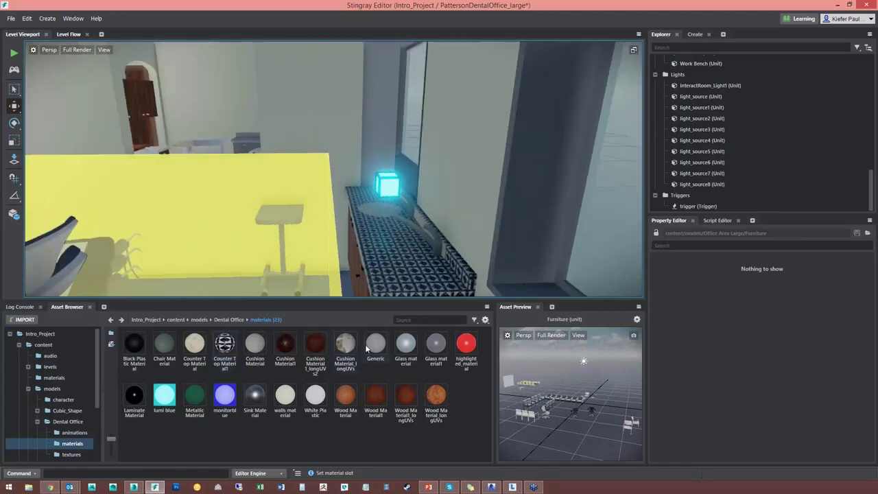
drag(375, 348, 400, 273)
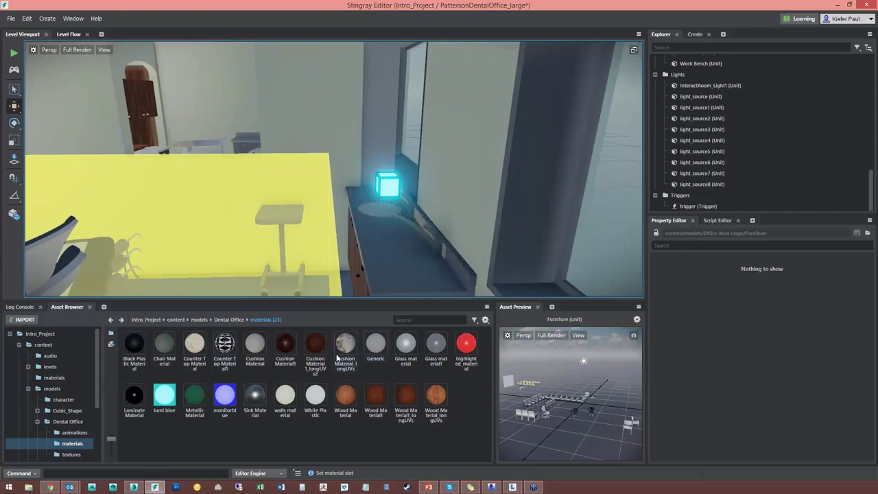
drag(286, 395, 378, 269)
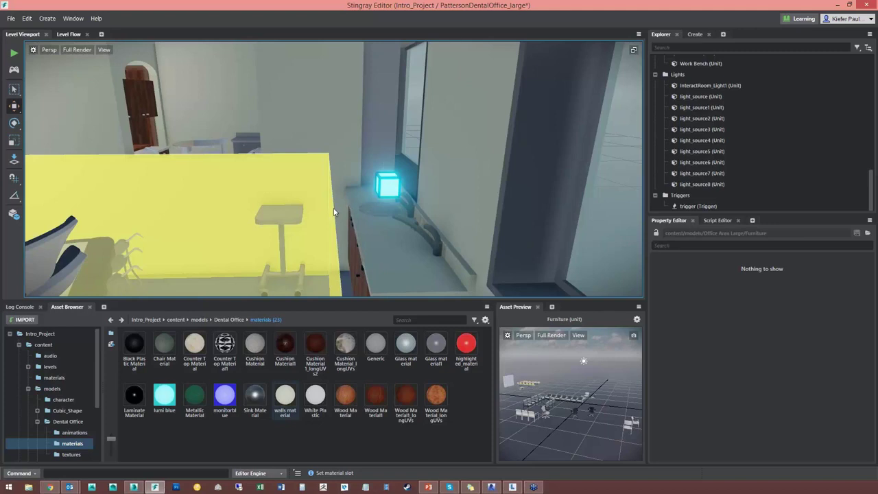
Fly out of the treatment room past the wooden doors and glass partition to look down the arched hallway.
right_drag(334, 212, 305, 240)
key(s)
key(w)
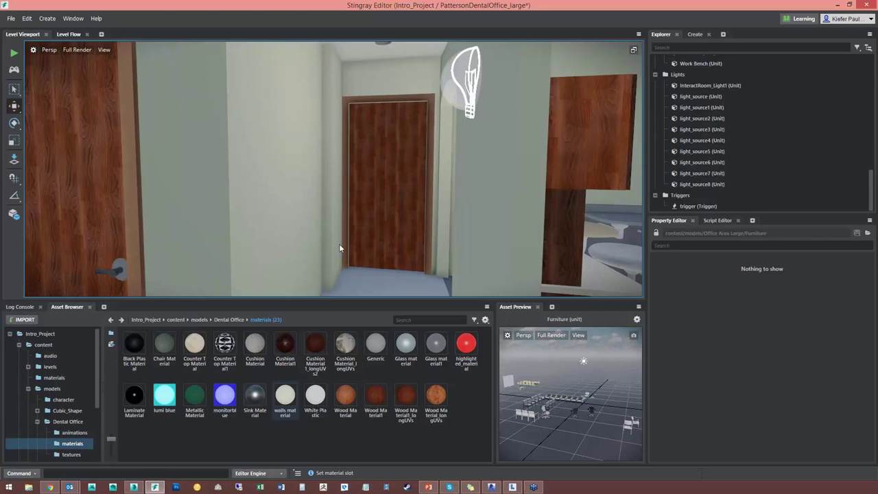
right_drag(340, 248, 171, 253)
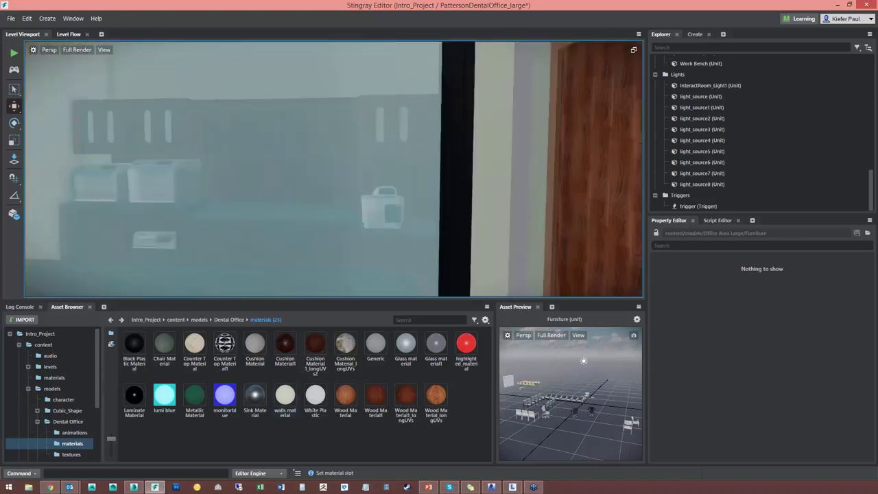
right_drag(329, 205, 192, 206)
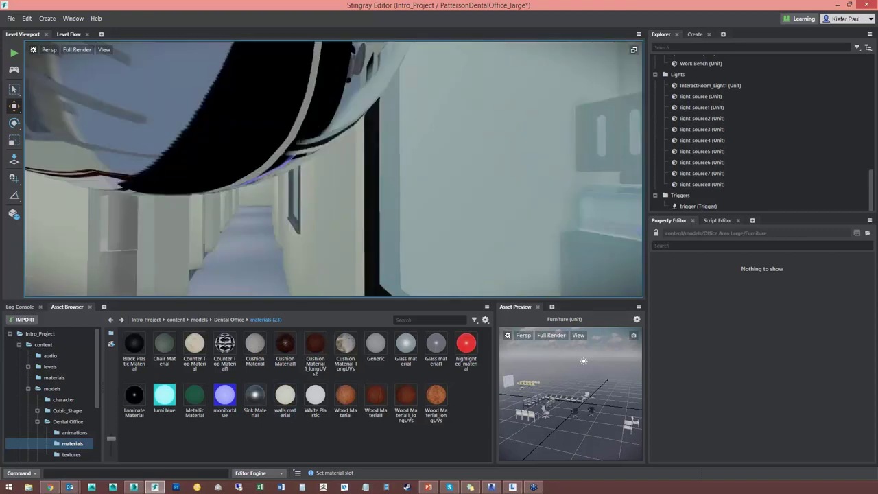
right_drag(329, 179, 206, 192)
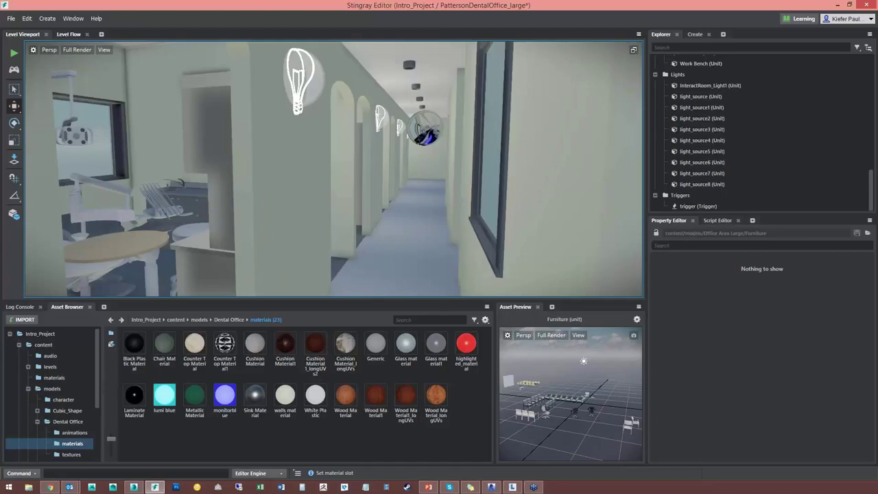
Switch to the PowerPoint slide show and advance to the slide on the Revit, 3DS Max and Stingray workflow.
key(alt+Tab)
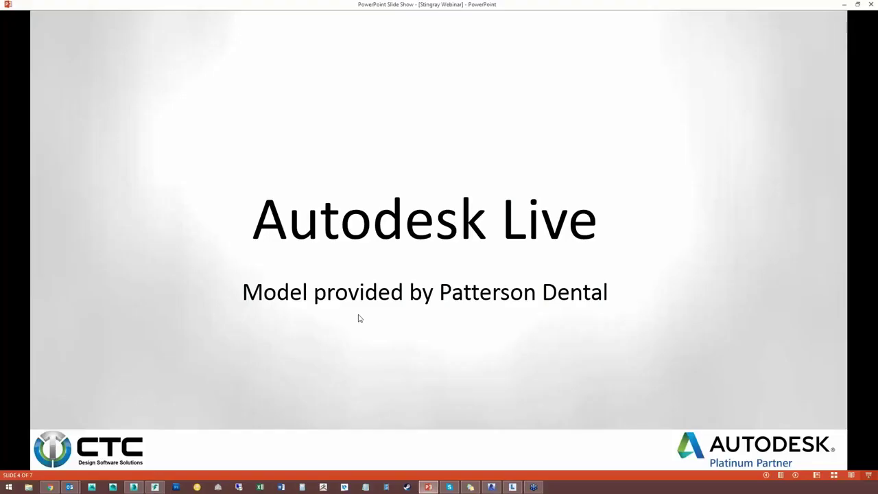
click(358, 318)
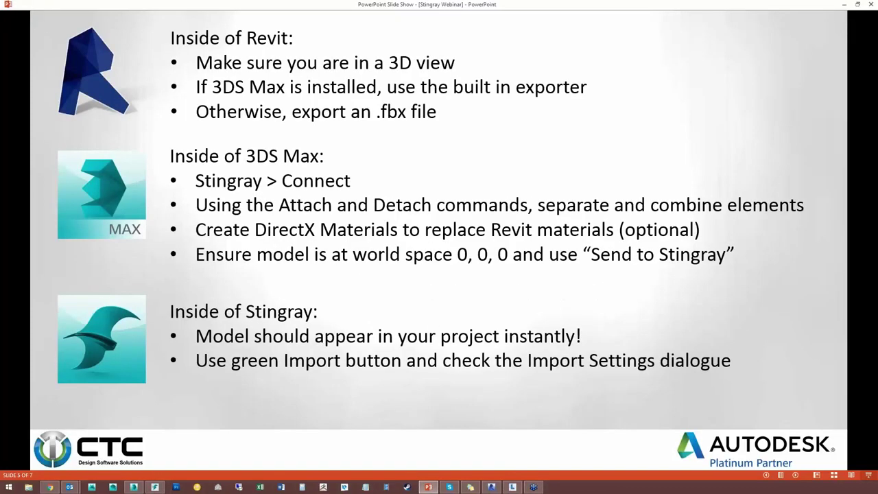
mouse_move(428, 488)
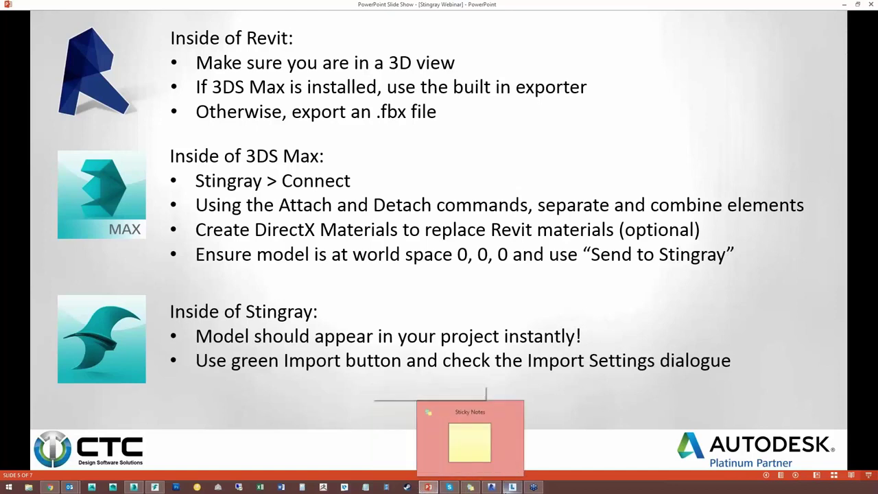
Switch to Revit, orbit the 3D view of the dental office toward its front facade, and return to the PowerPoint workflow slide.
mouse_move(512, 487)
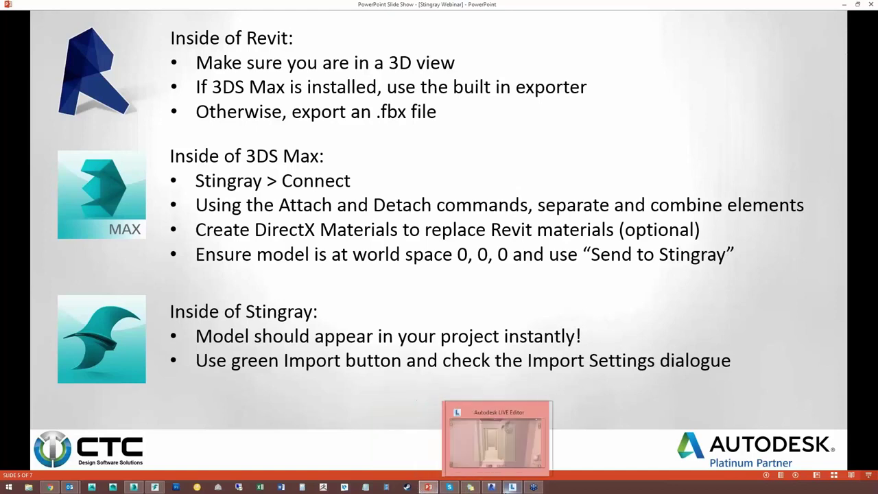
click(491, 487)
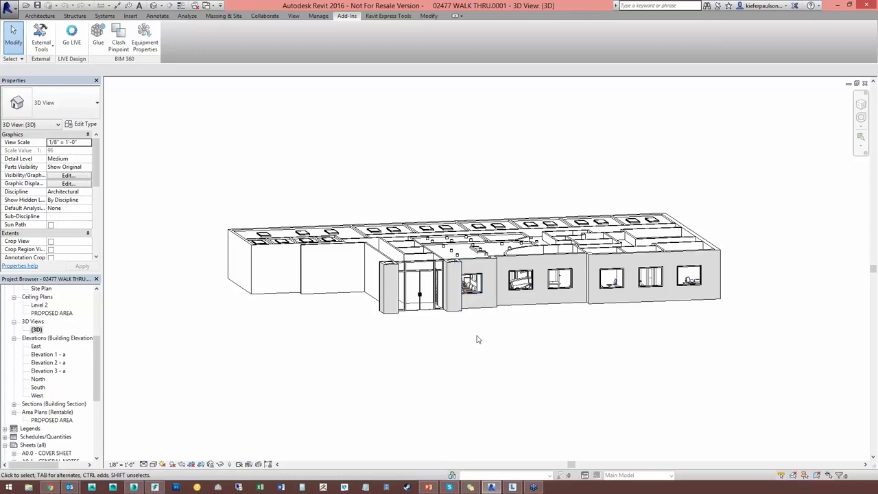
shift+middle_drag(476, 339, 447, 333)
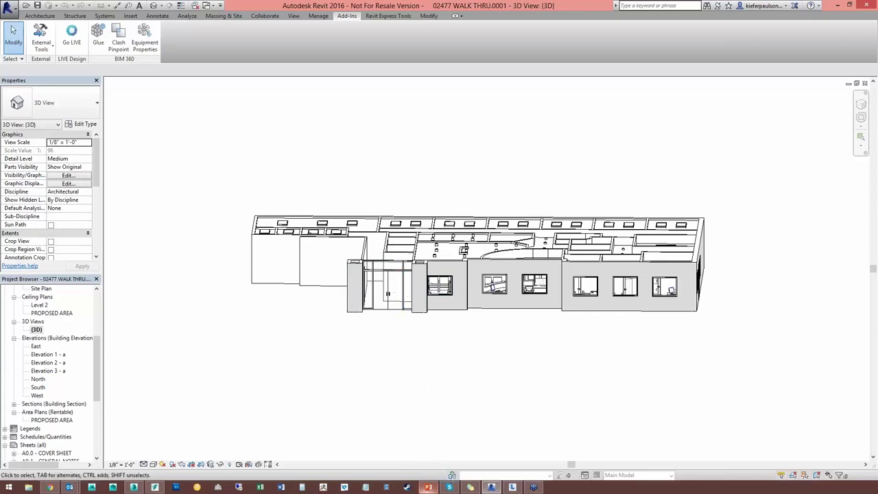
click(428, 487)
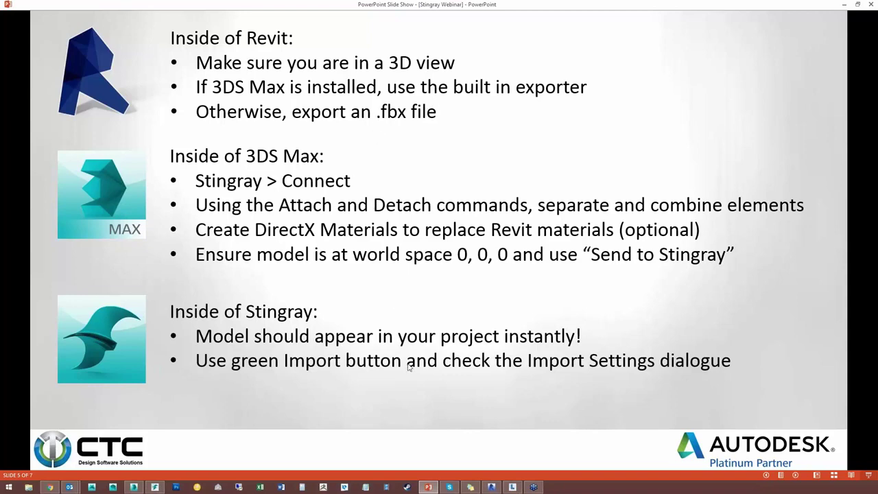
Switch to Revit and examine the Suite Workflows for sending the model to 3ds Max and Stingray.
click(492, 487)
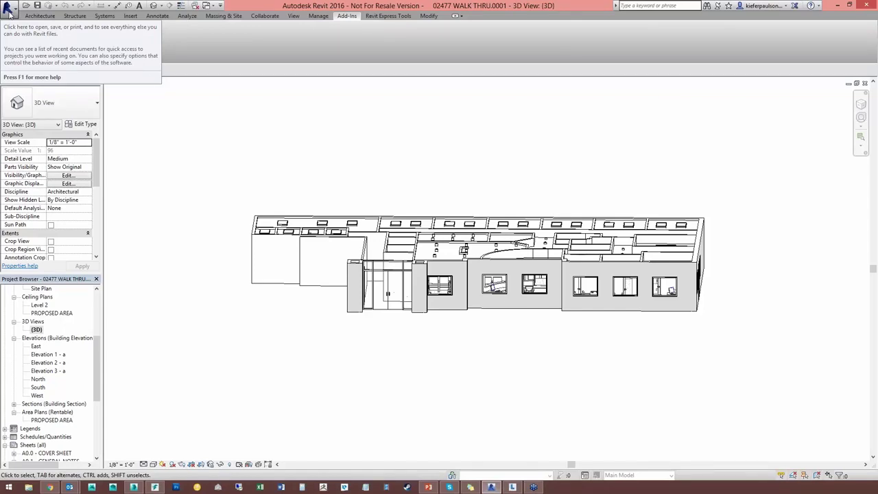
click(10, 13)
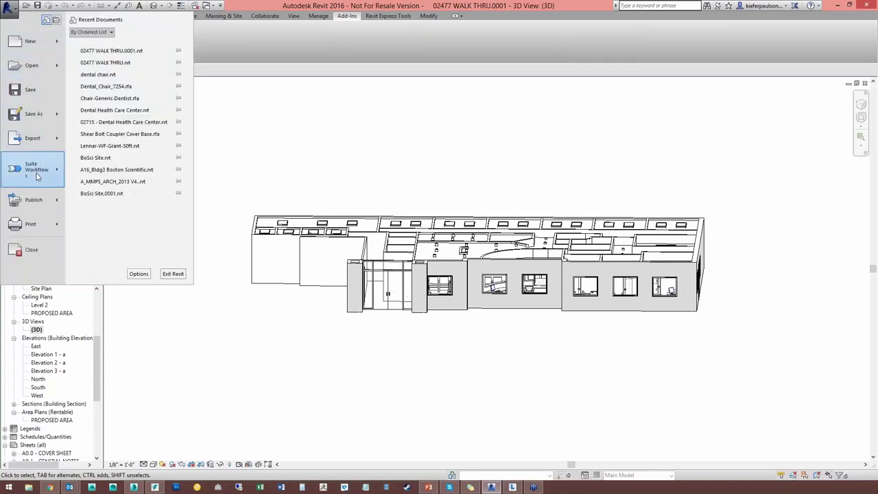
mouse_move(36, 176)
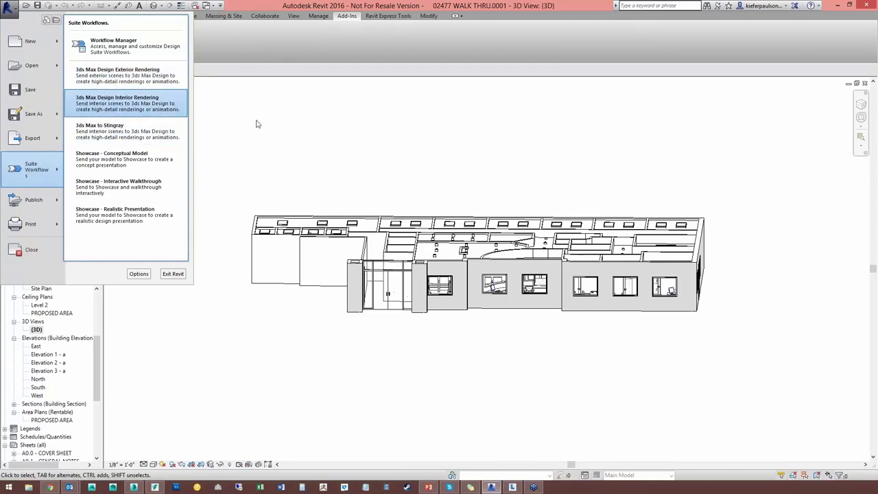
click(266, 148)
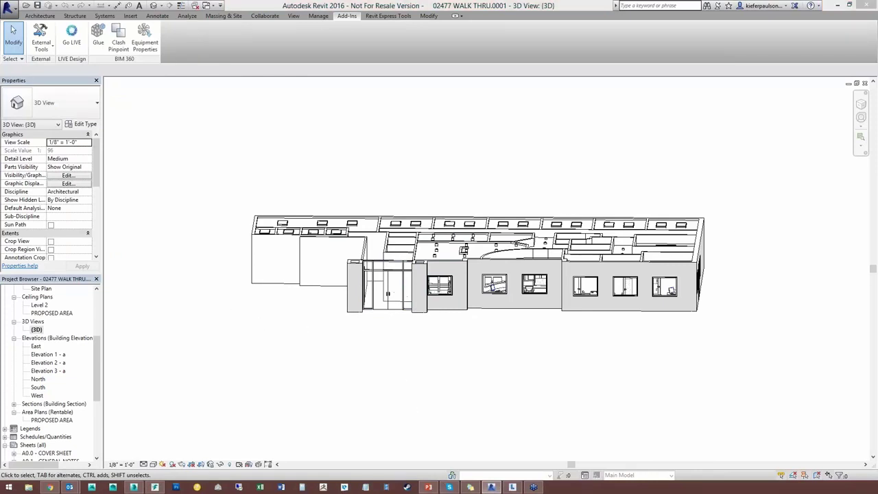
Compare the building in 3ds Max with the Revit 3D view, orbit it to look down from above, and return to the PowerPoint slide.
key(alt+Tab)
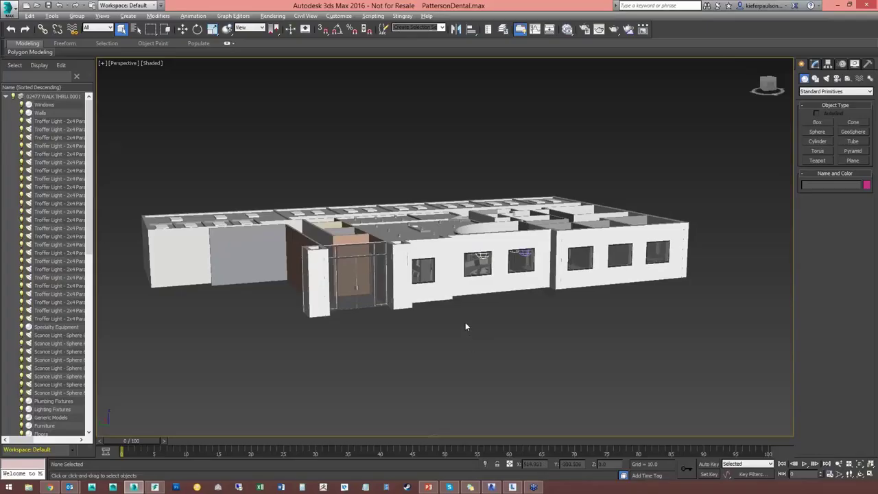
scroll(472, 328, down, 4)
mouse_move(455, 333)
alt+middle_down()
mouse_move(394, 327)
mouse_move(456, 328)
alt+middle_up()
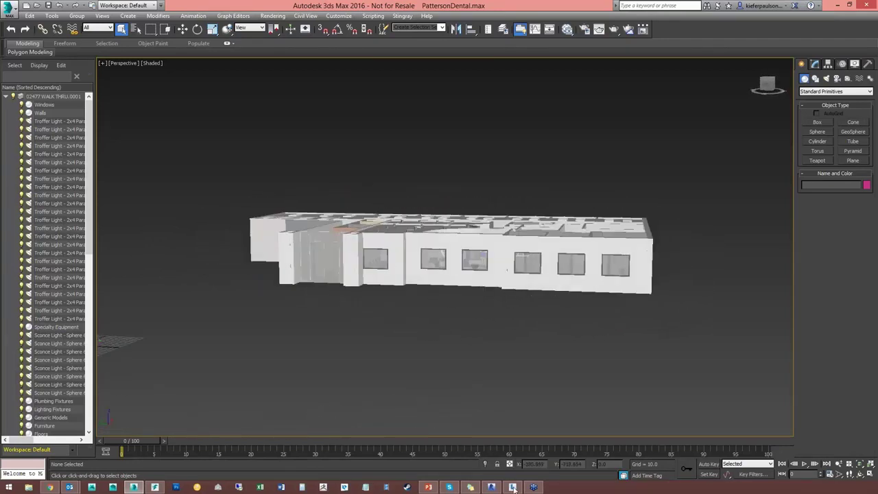
click(491, 487)
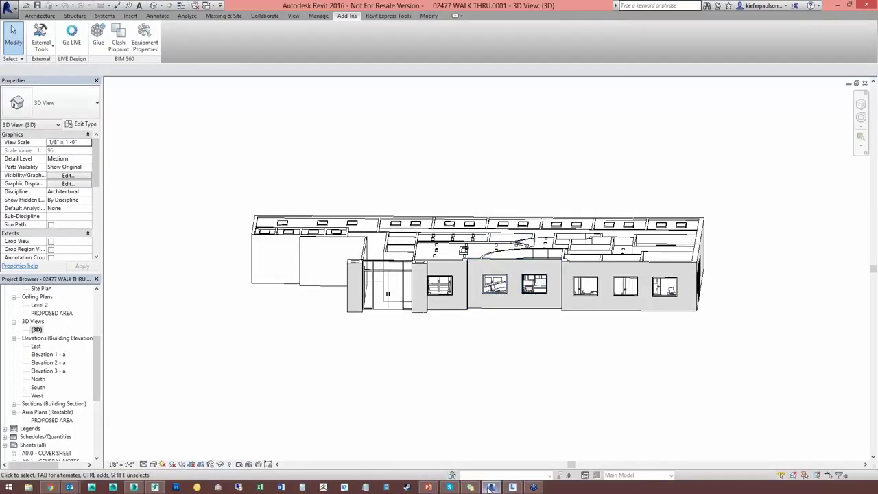
mouse_move(488, 485)
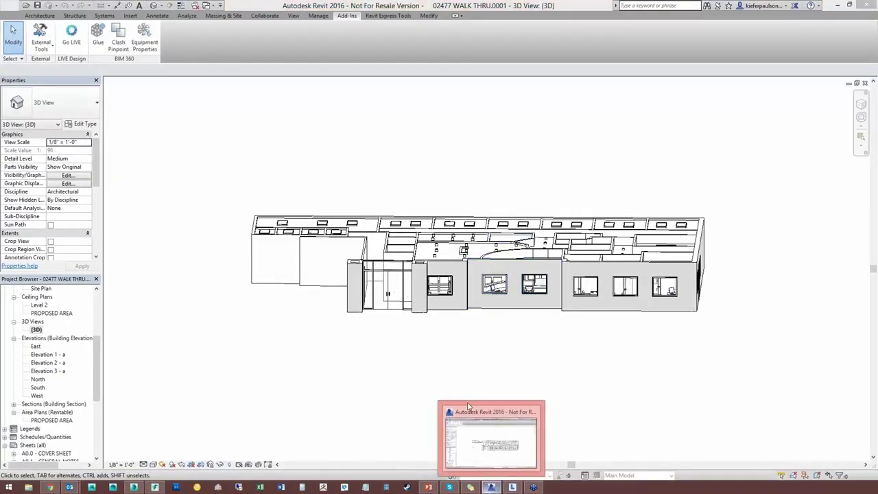
click(489, 485)
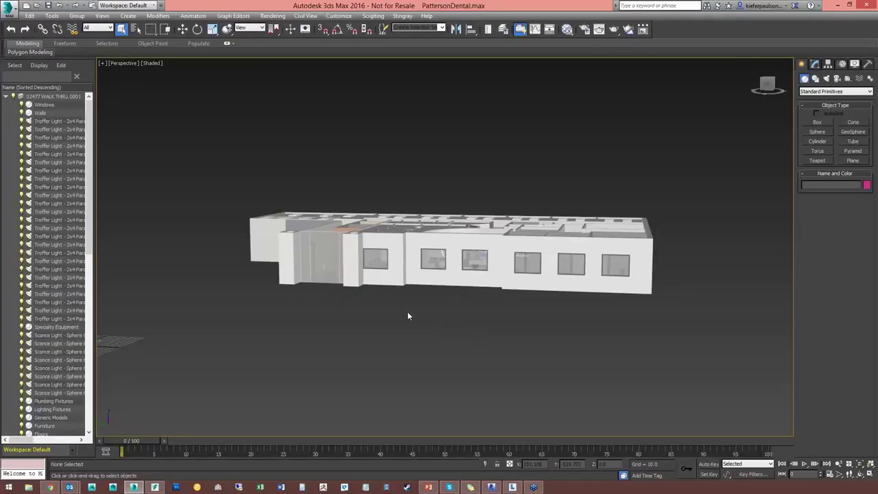
alt+middle_drag(383, 322, 388, 336)
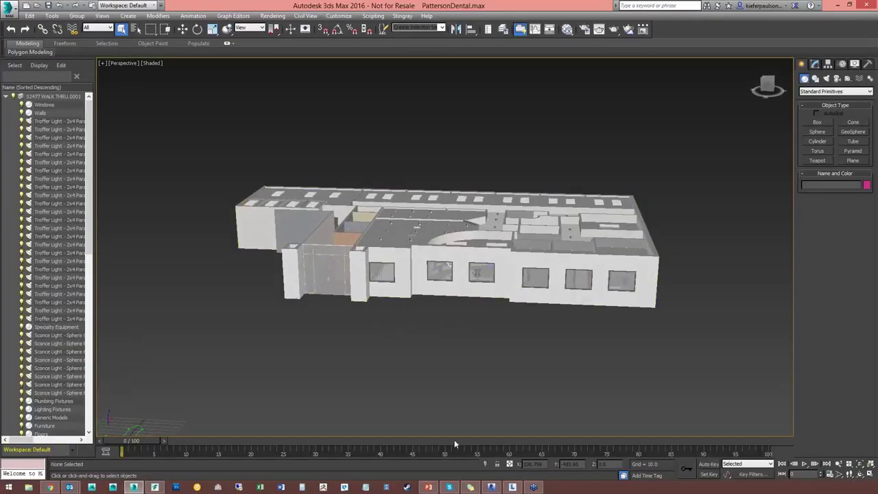
click(427, 487)
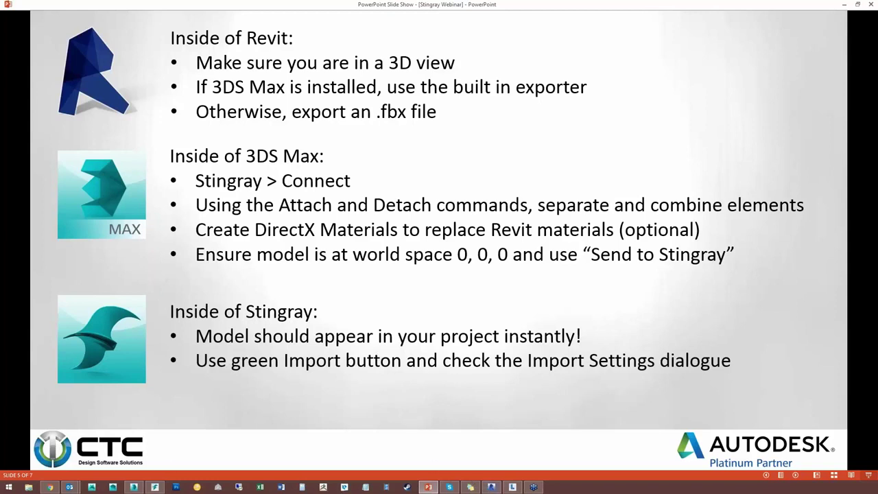
Switch to 3ds Max and review the Stingray Connect, Send All and Send Selection commands without running them.
key(alt+Tab)
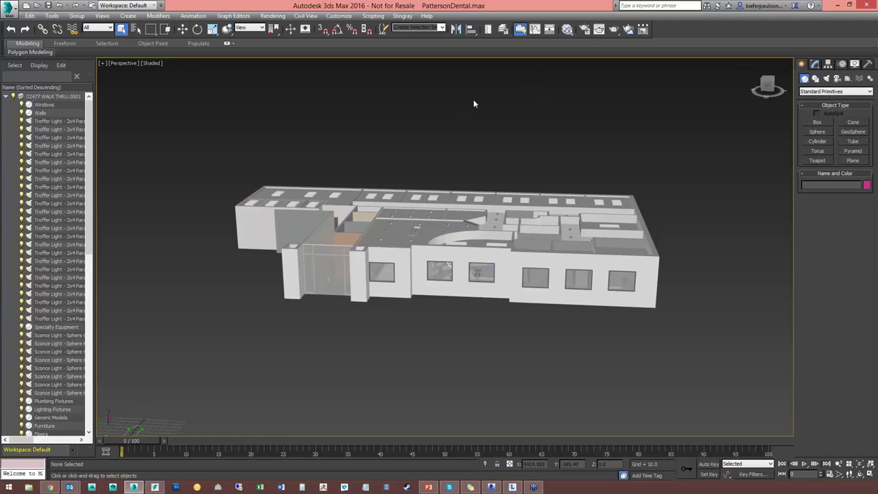
click(403, 17)
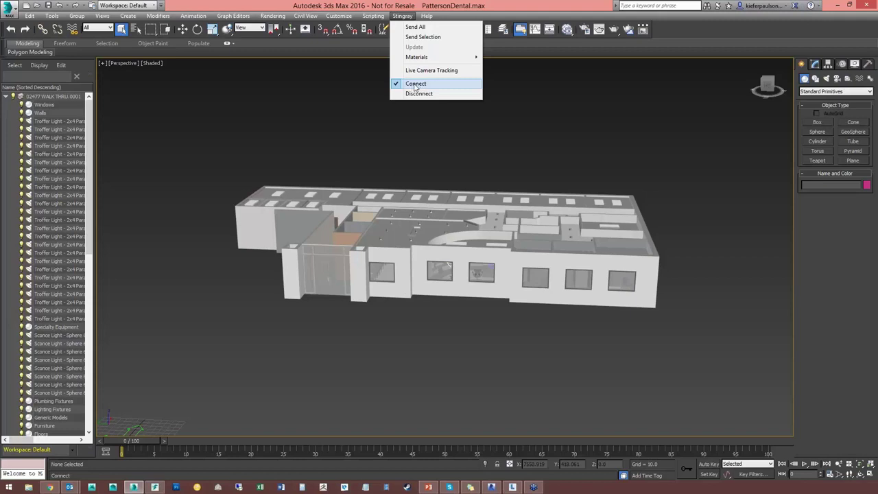
click(393, 152)
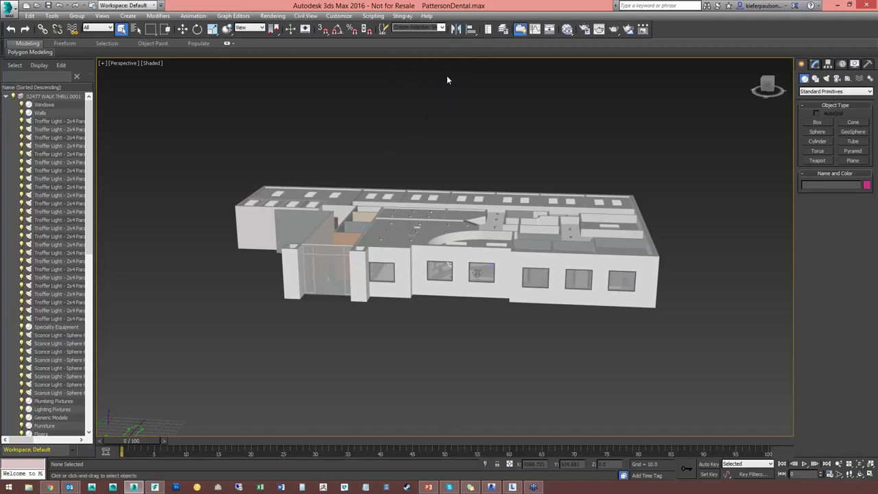
click(402, 16)
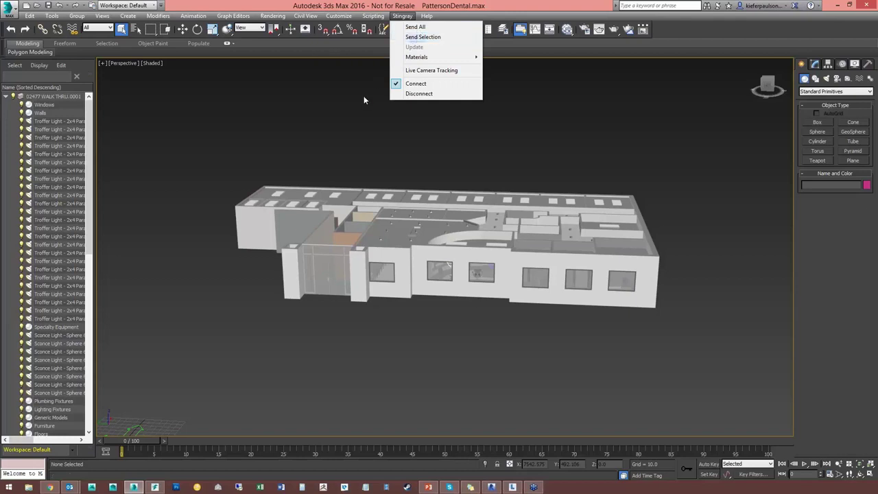
click(347, 157)
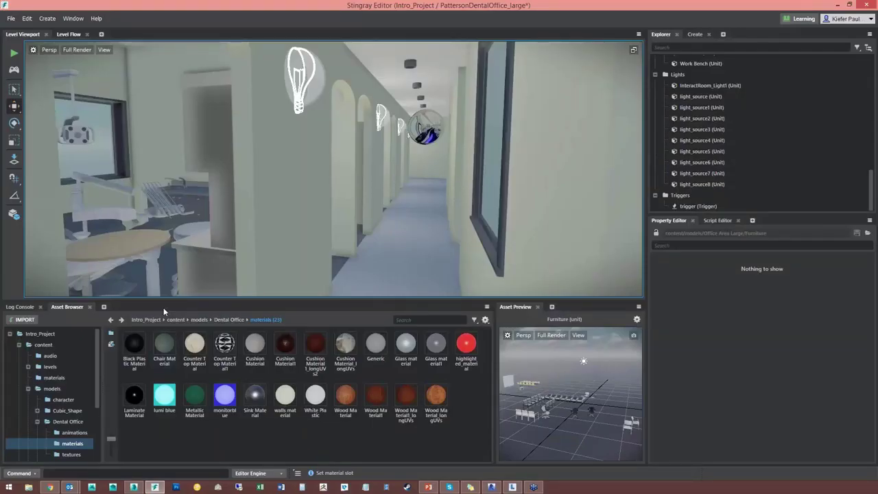
Browse the project assets to content/models/Office Area Large and inspect the Casework unit in the preview.
click(178, 320)
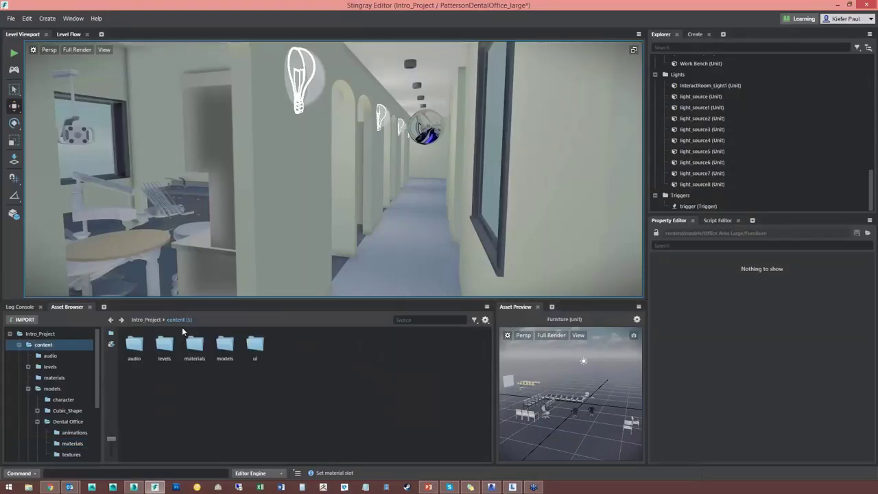
double_click(224, 345)
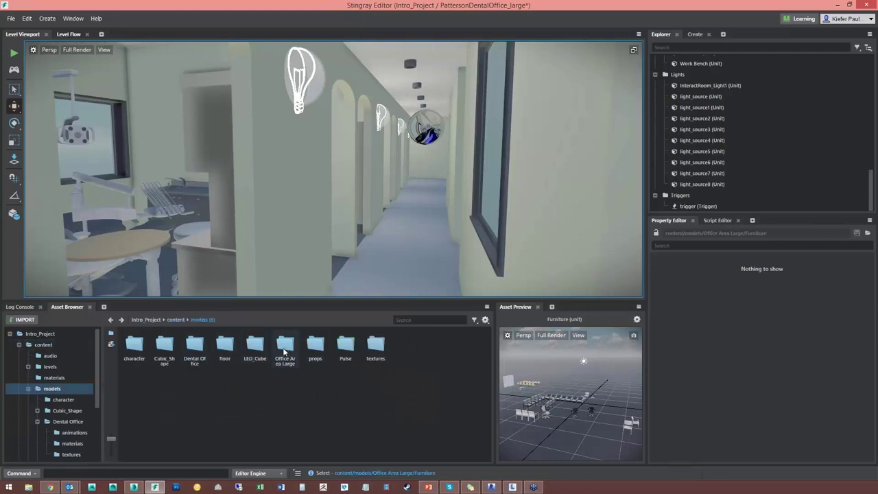
double_click(284, 350)
click(224, 347)
drag(569, 398, 533, 379)
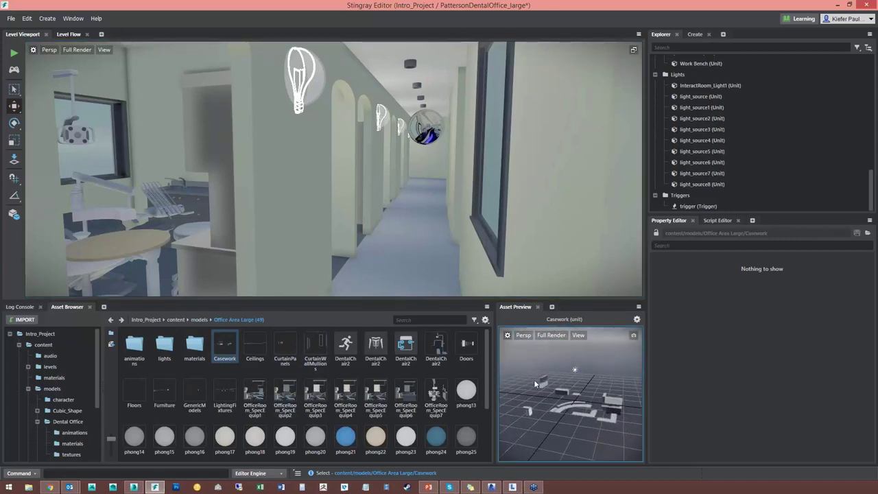
Inspect the OfficeRoom_SpecEquip6 unit from another angle, look over the remaining Office Area Large assets, and return to 3ds Max.
click(402, 393)
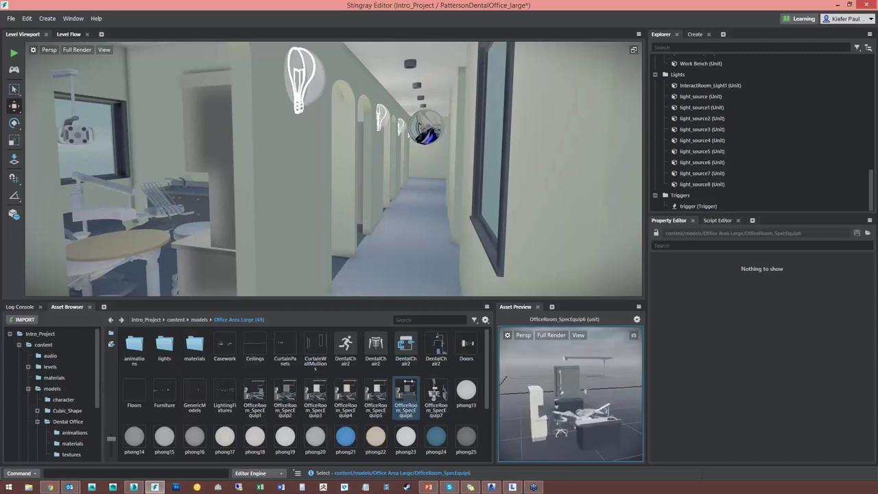
drag(541, 398, 551, 335)
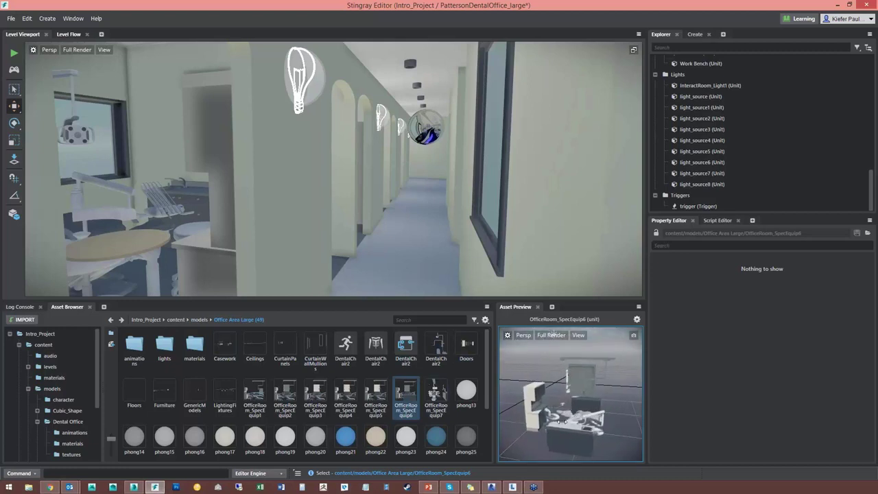
scroll(401, 392, down, 1)
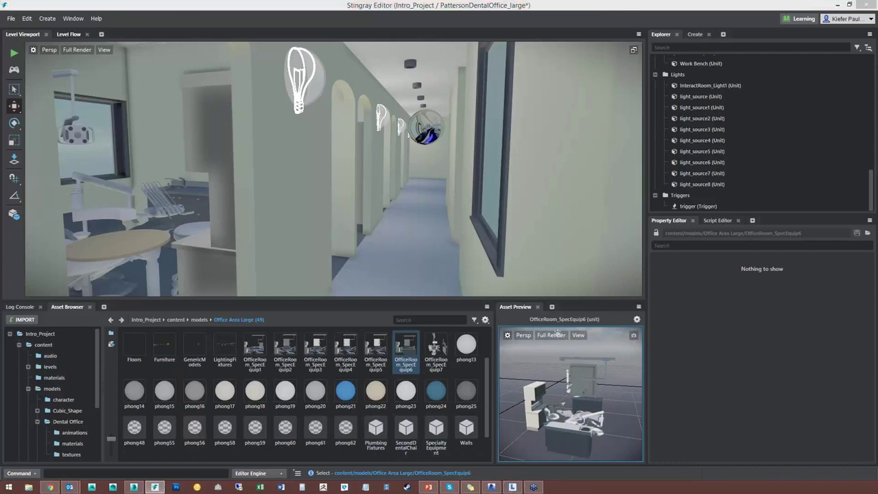
key(alt+Tab)
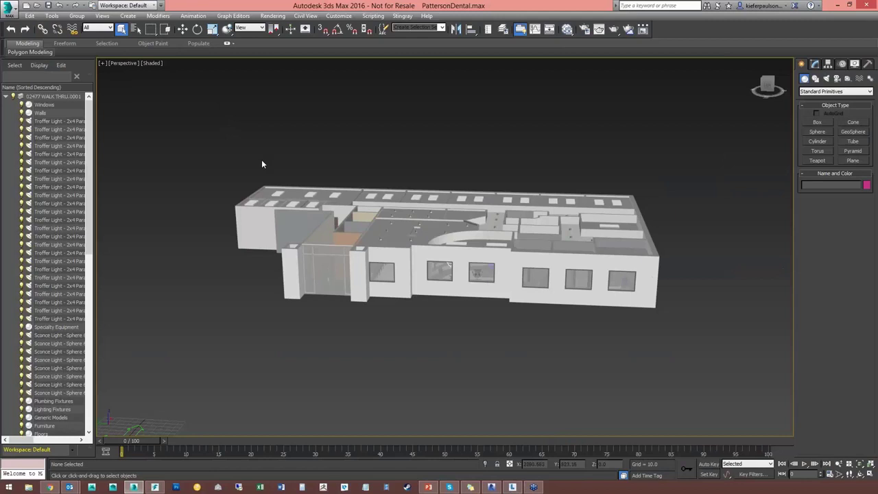
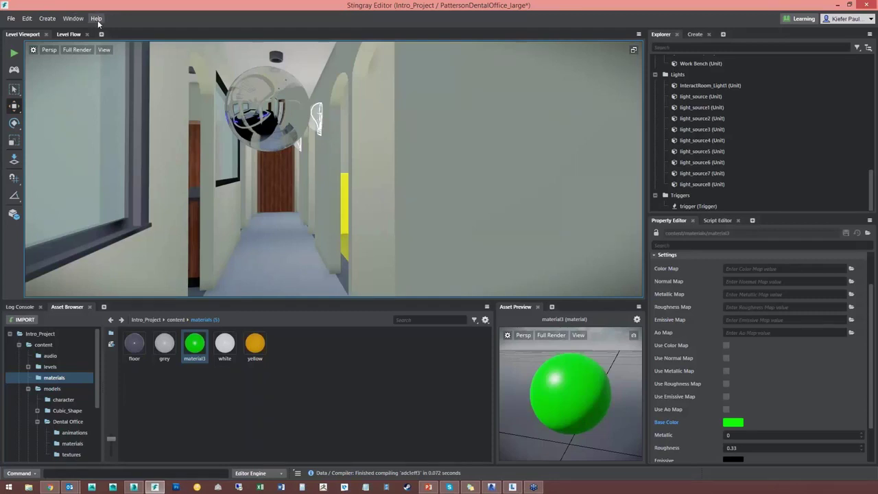
Check for Stingray updates on the Autodesk downloads page and close that page.
click(100, 23)
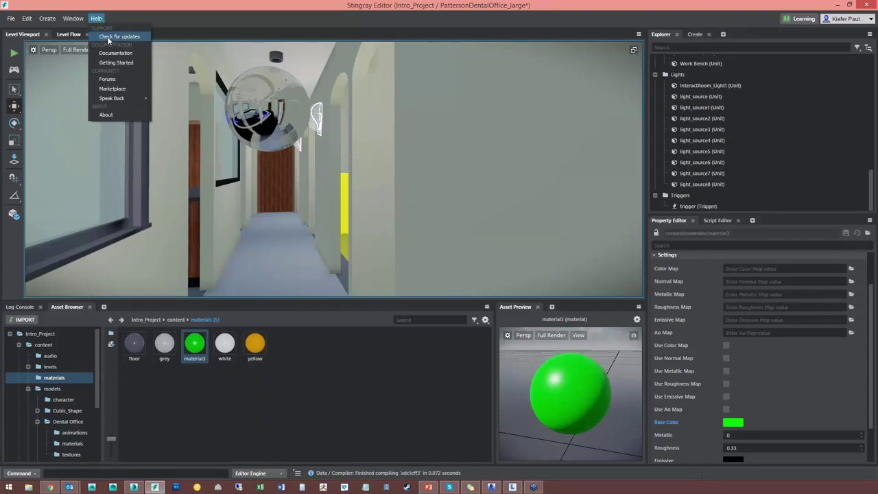
click(113, 36)
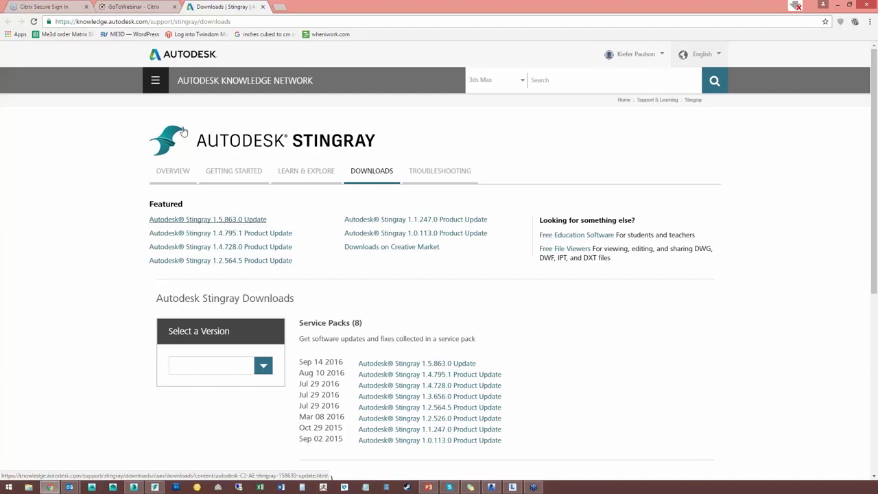
middle_click(233, 6)
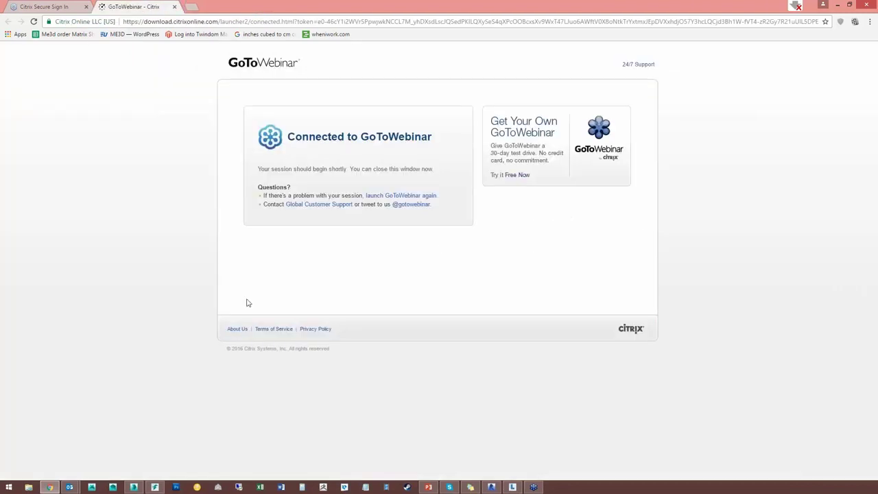
Show the hallway in Autodesk LIVE Editor, switch back to Stingray, and look up the Deploy and Connect command without running it.
click(512, 487)
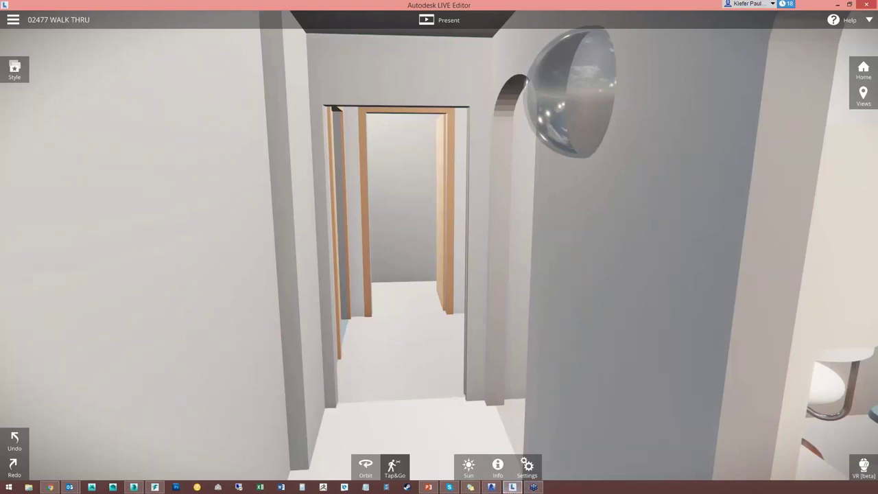
click(155, 487)
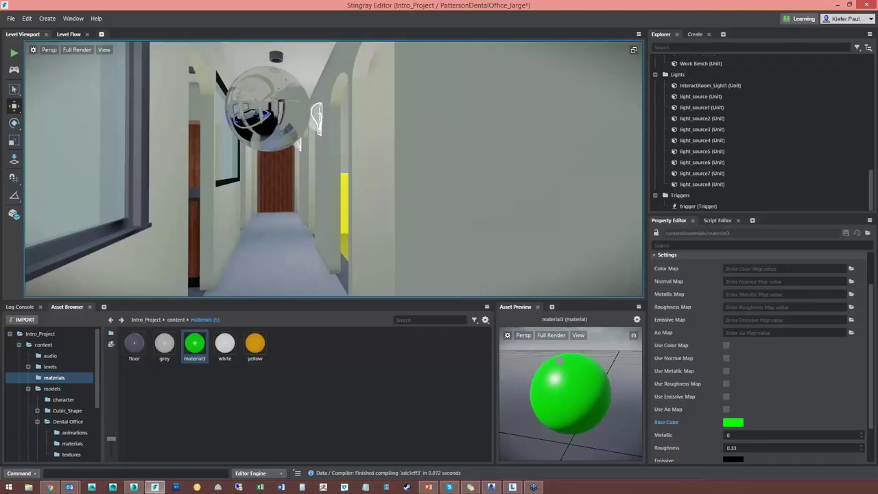
click(73, 18)
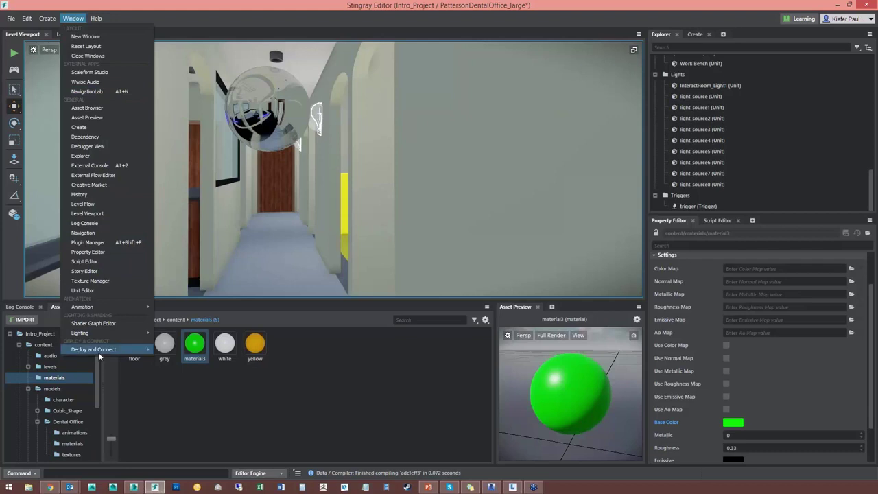
mouse_move(103, 350)
click(343, 352)
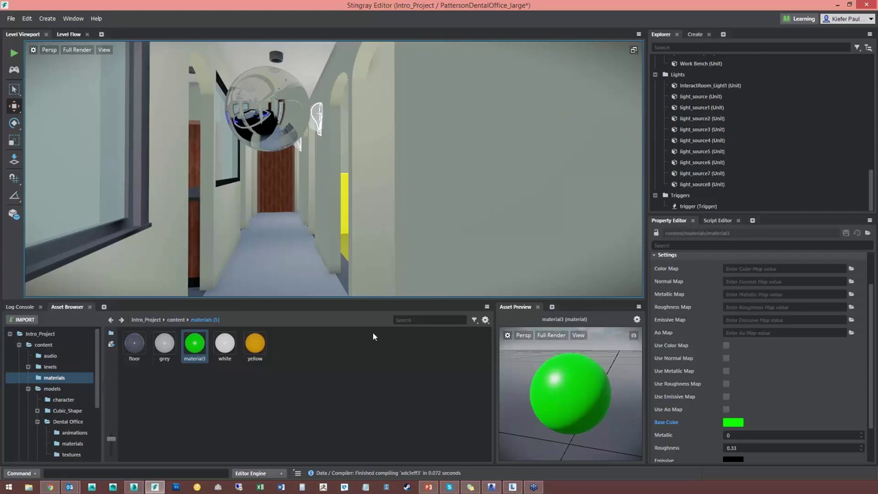
Run the PattersonDentalOffice_large level in test mode, walk forward down the hallway, and end the test.
click(13, 56)
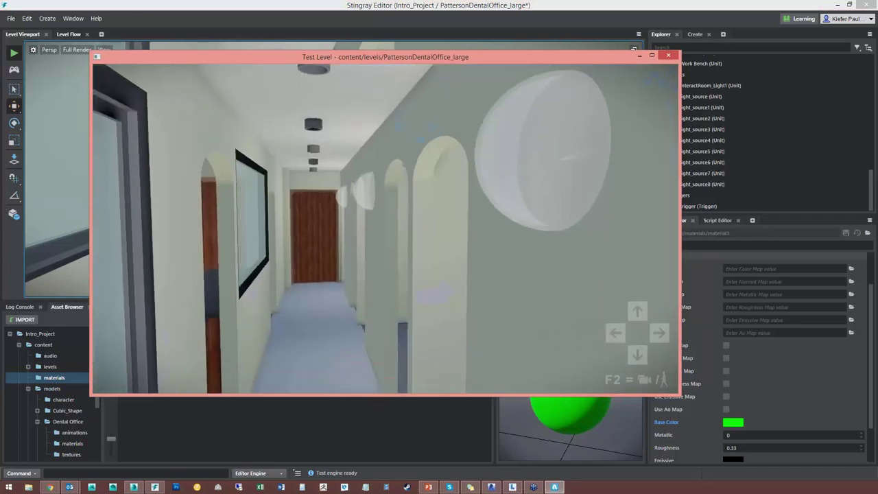
key(w)
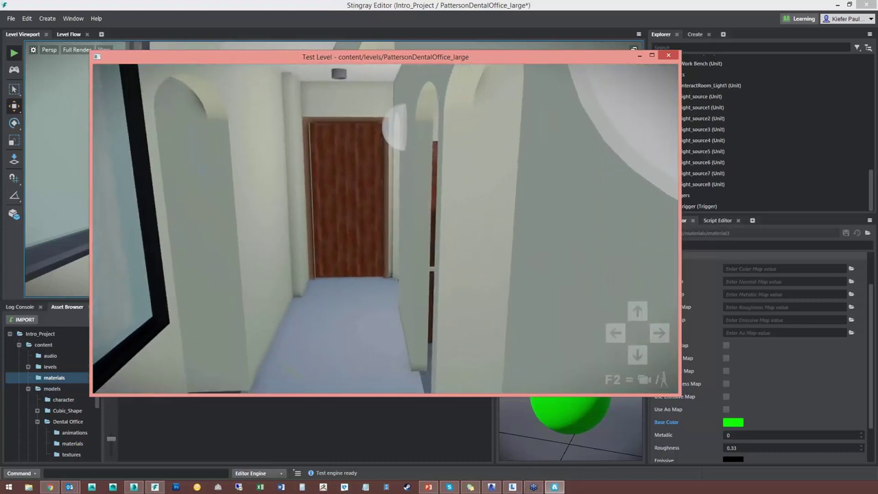
key(Escape)
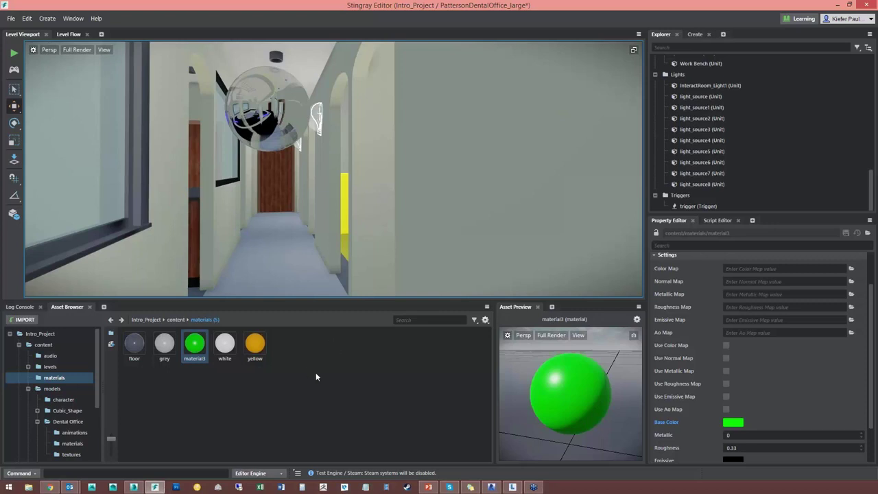
Inspect the yellow material's preview and settings, switch briefly to the Revit 3D view, and return to Stingray.
click(253, 346)
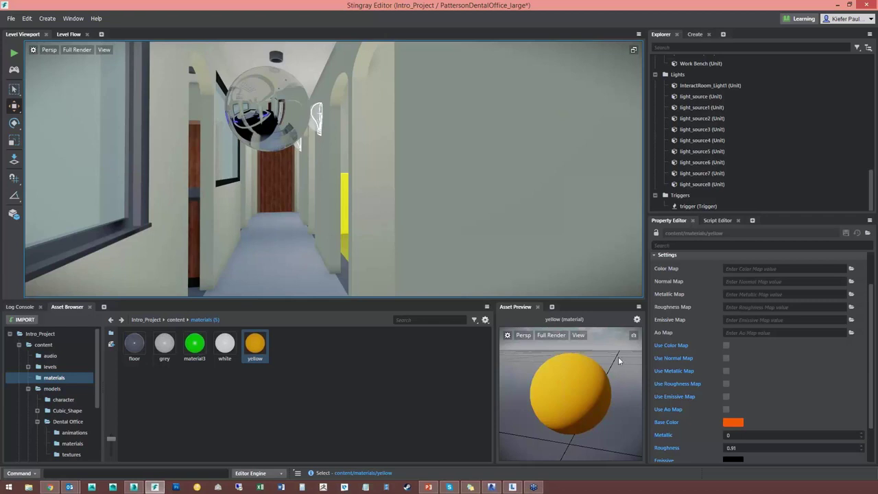
click(492, 487)
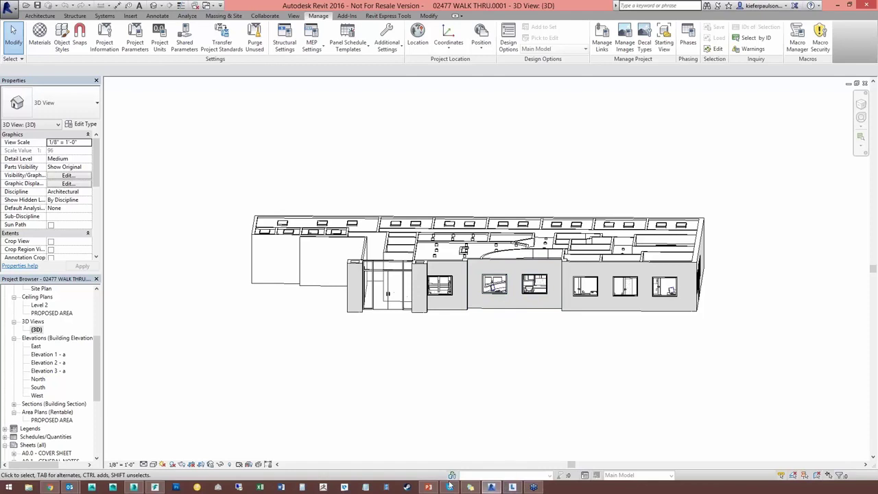
click(491, 487)
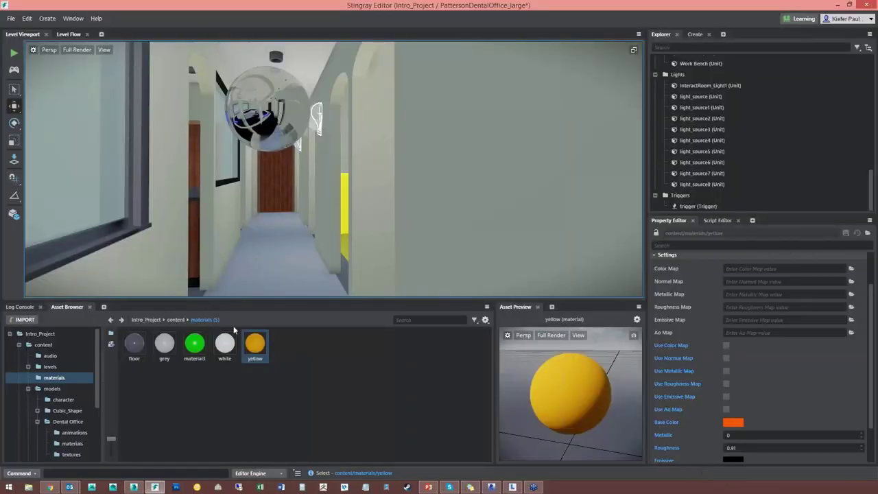
Browse to content/models/Dental Office/textures, preview the Mojave-Melange_1 texture, and return to the models folder.
click(177, 320)
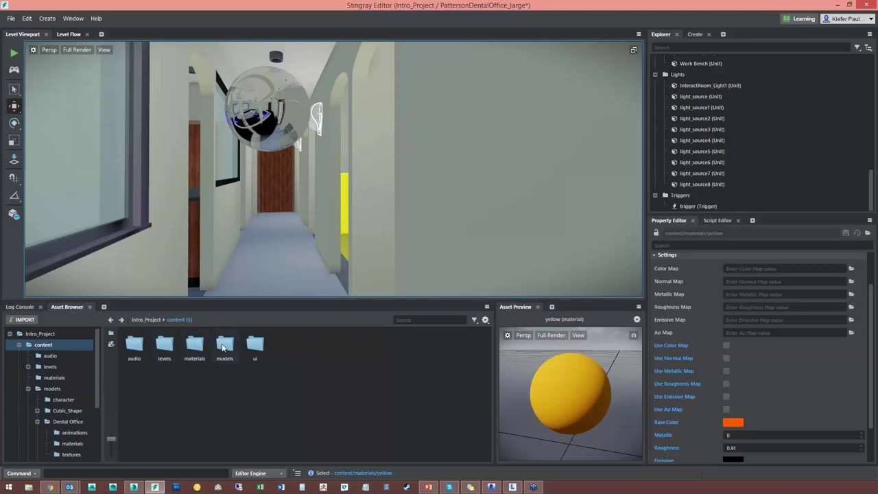
double_click(224, 345)
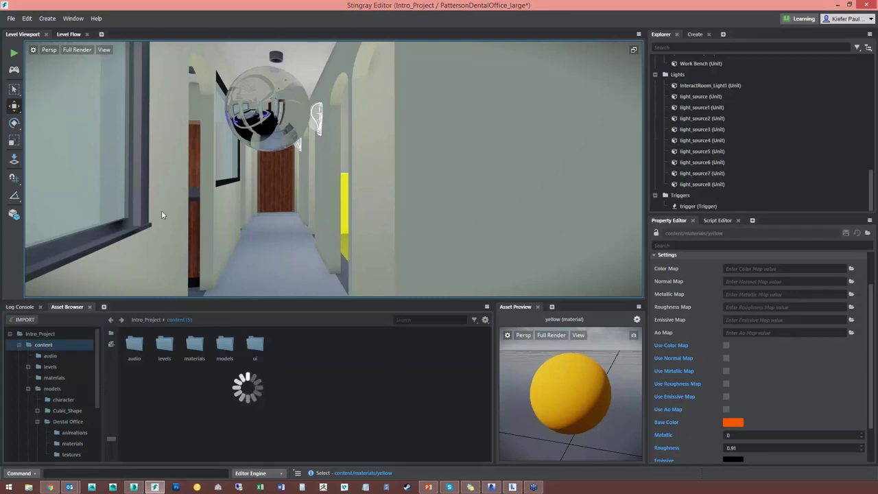
double_click(226, 337)
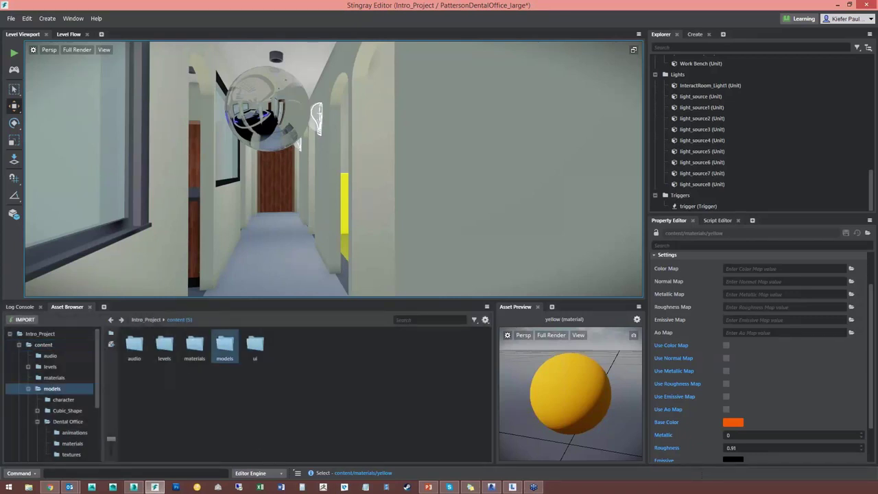
double_click(199, 345)
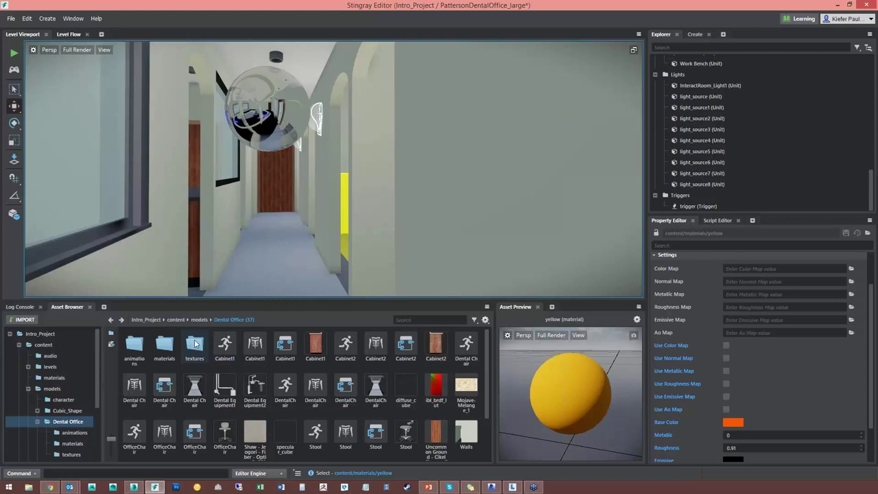
click(197, 345)
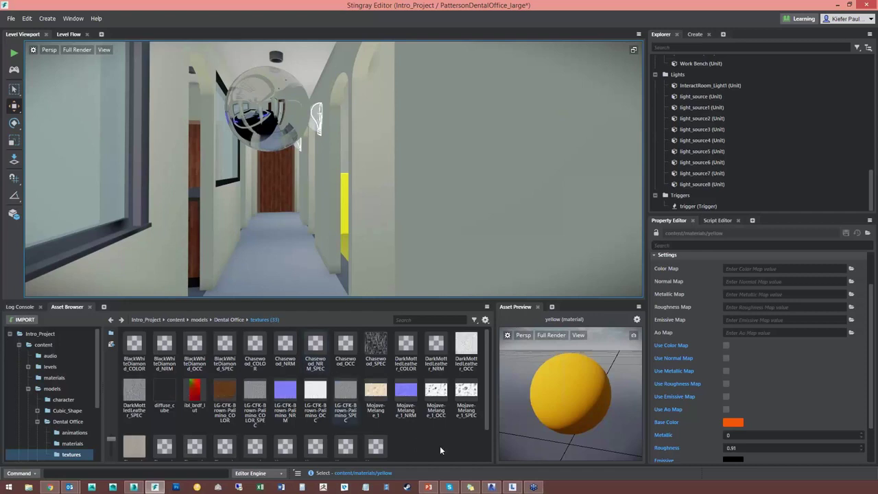
click(380, 401)
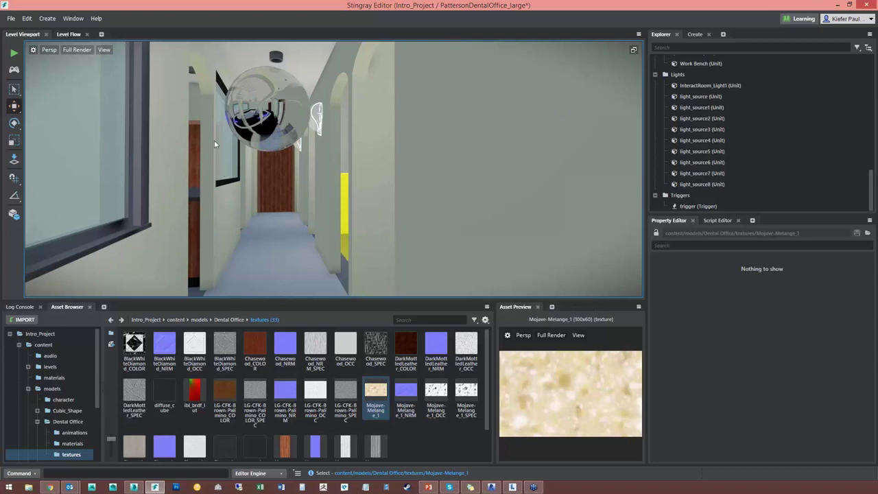
right_drag(312, 264, 362, 195)
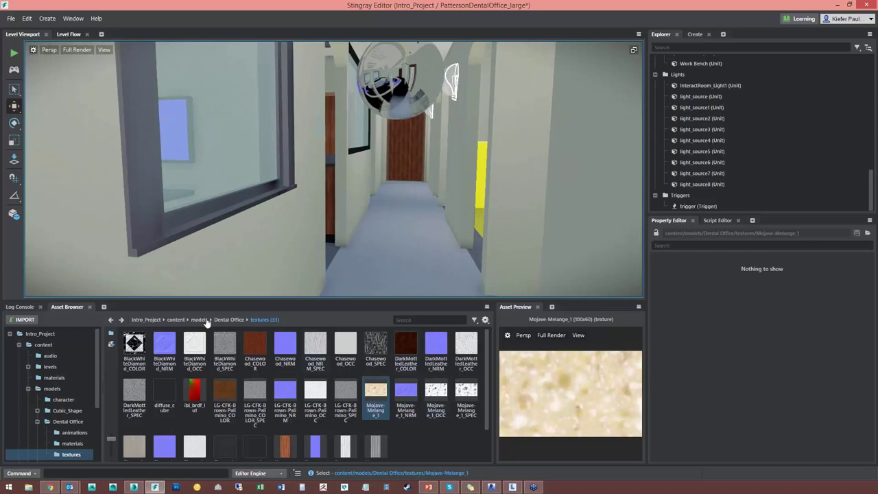
click(203, 320)
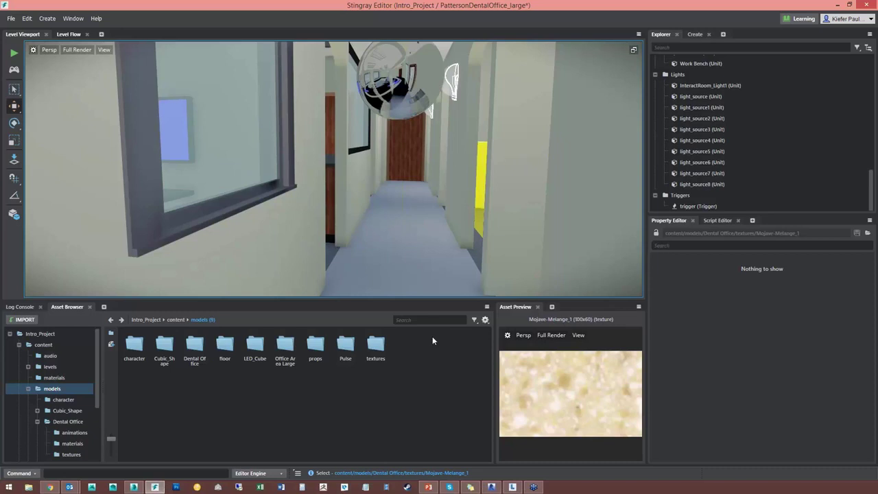
Examine the level flow graph's Trigger Light Source group and the Level Unit nodes for cabinets, chairs and dental chairs.
click(69, 34)
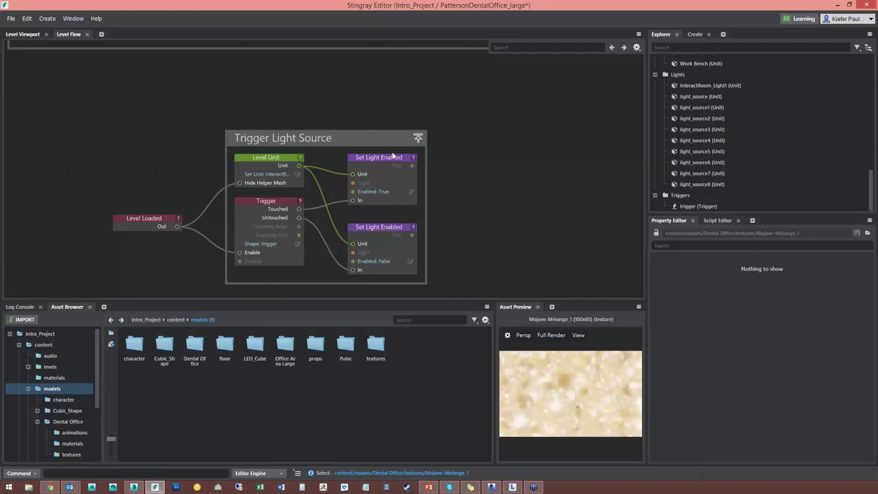
middle_drag(295, 109, 286, 143)
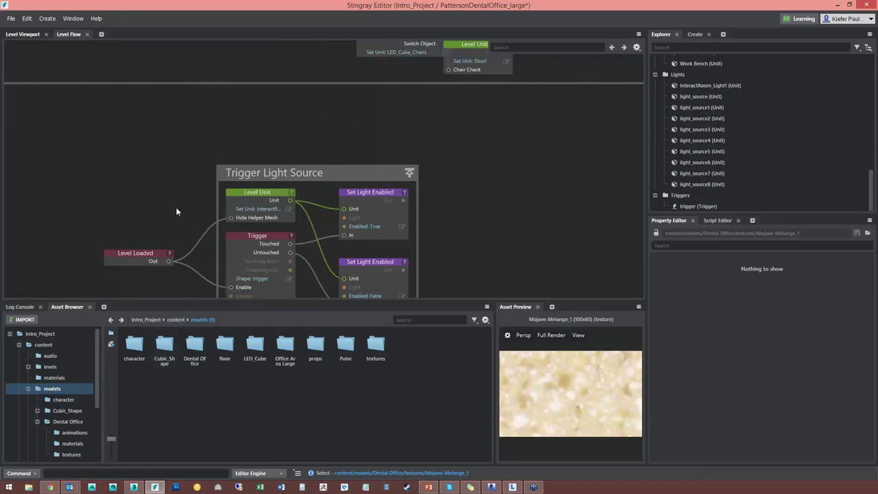
scroll(177, 208, down, 3)
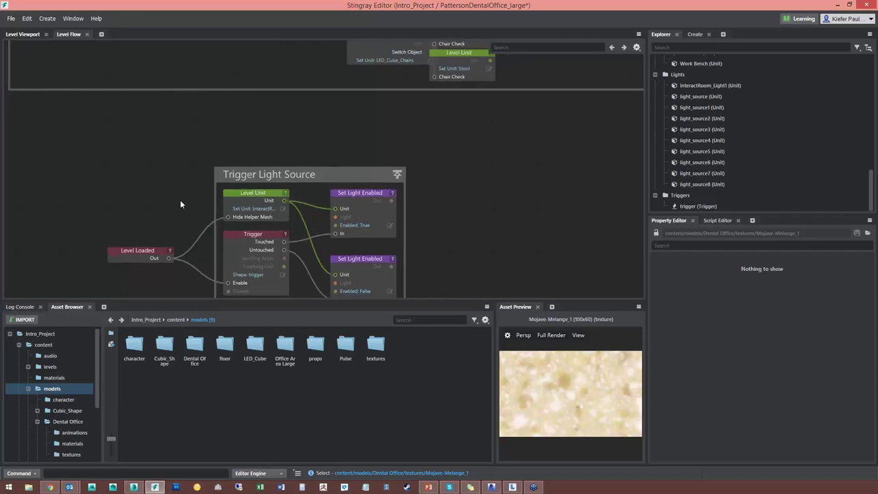
scroll(185, 204, down, 2)
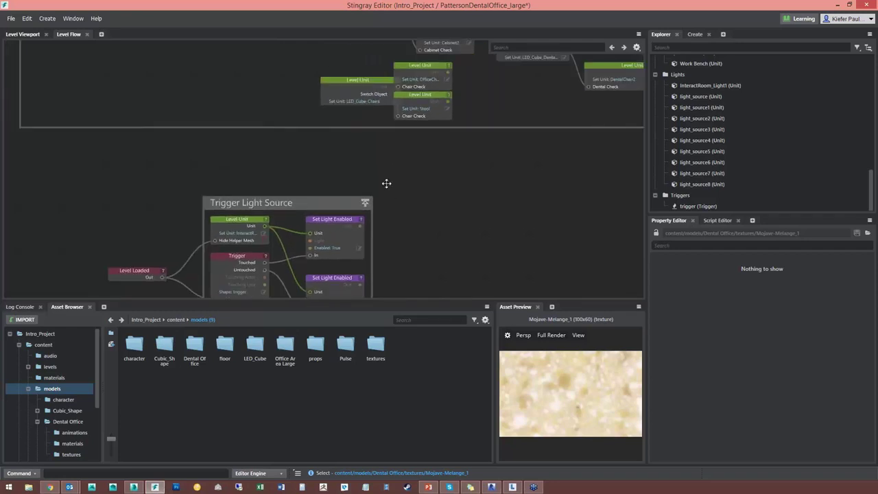
middle_drag(386, 184, 345, 225)
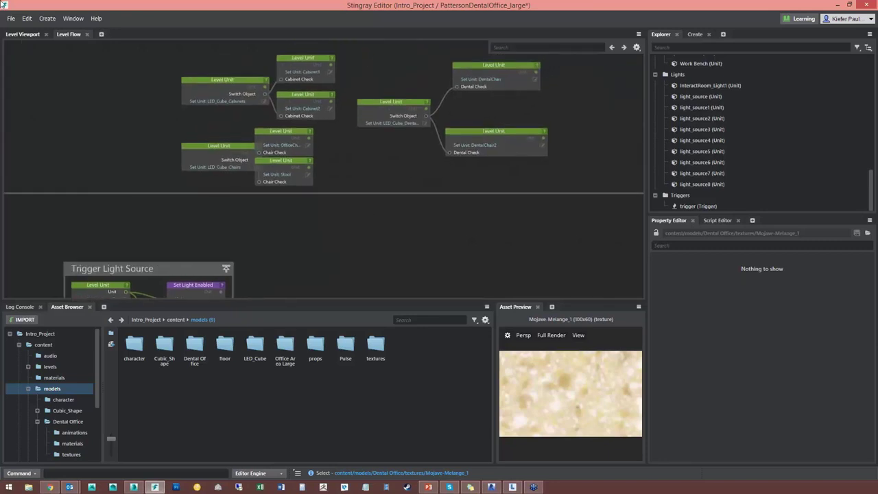
click(28, 37)
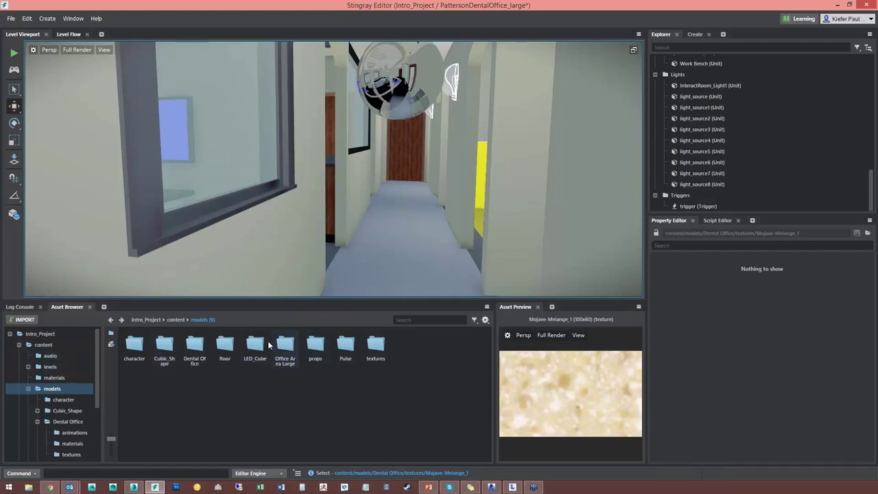
click(68, 34)
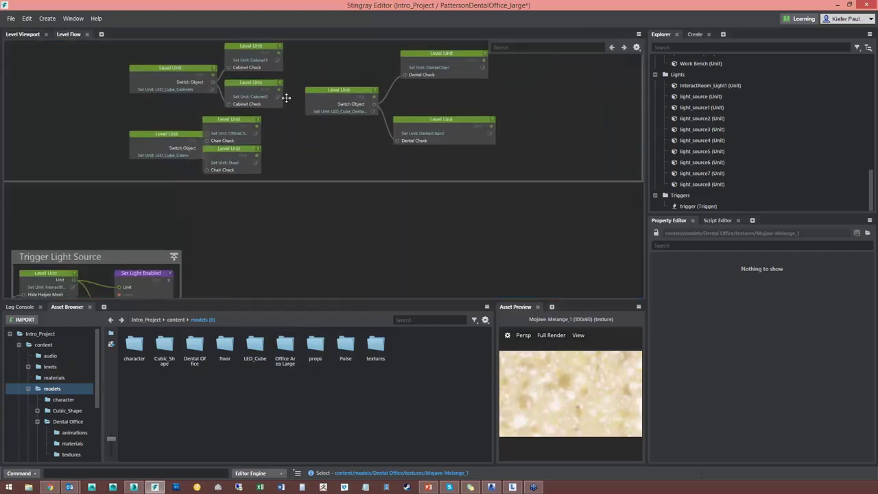
Add a Wwise Stop Event audio node in the empty area beside the Trigger Light Source group and delete it.
right_click(319, 214)
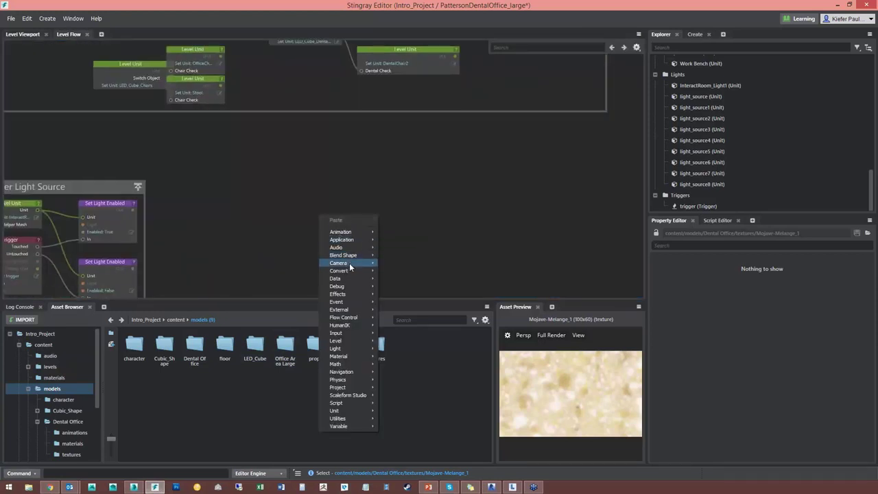
mouse_move(349, 311)
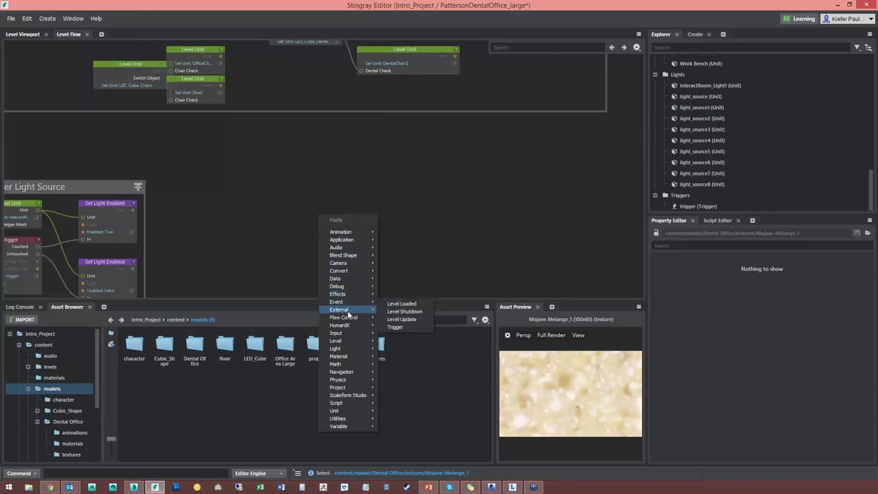
mouse_move(349, 250)
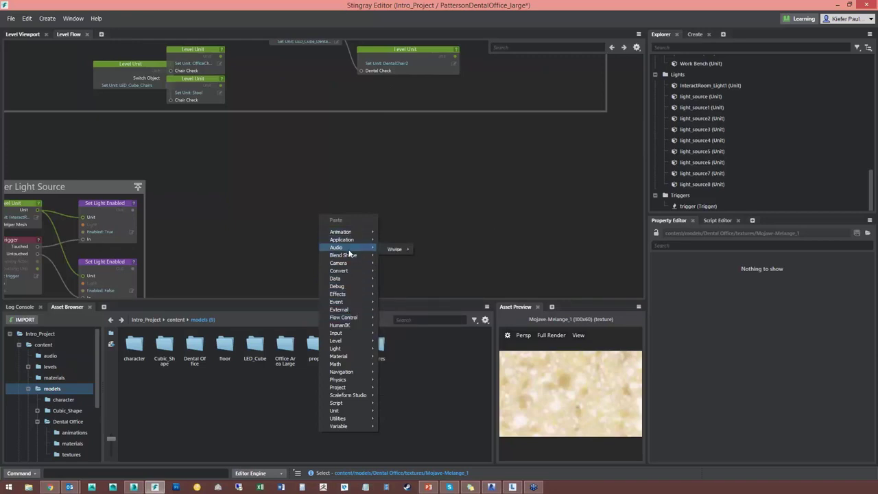
mouse_move(396, 254)
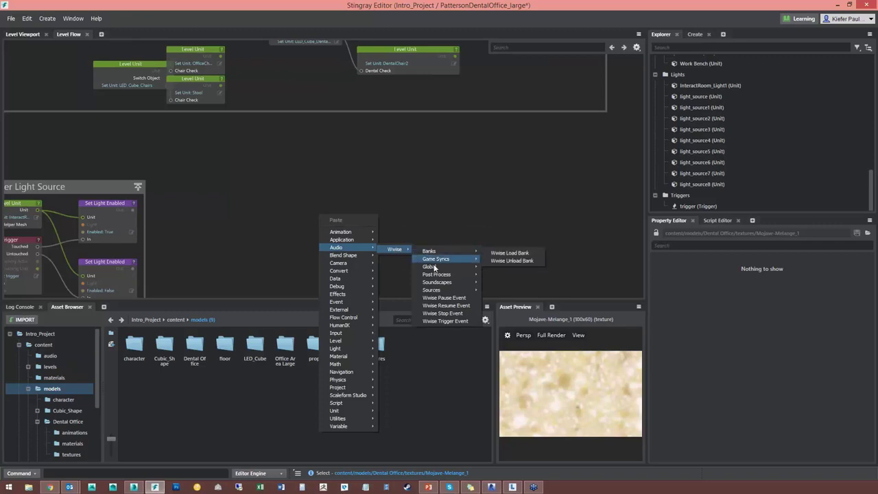
mouse_move(442, 291)
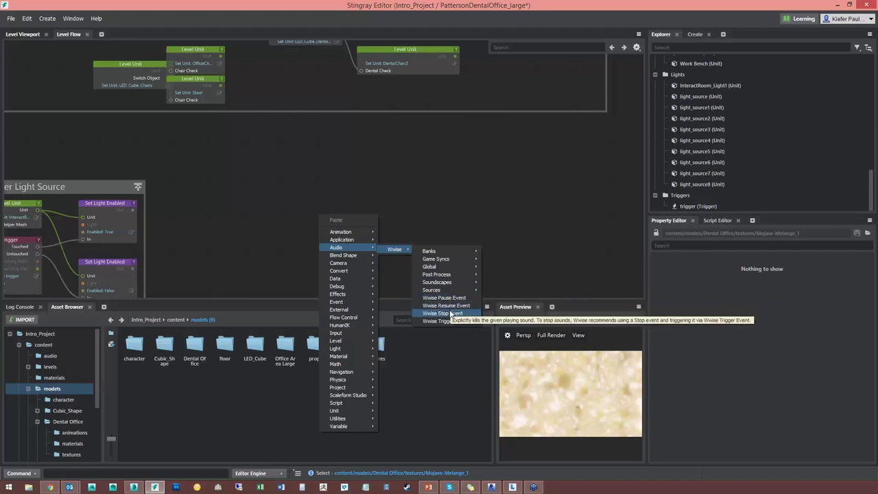
click(451, 313)
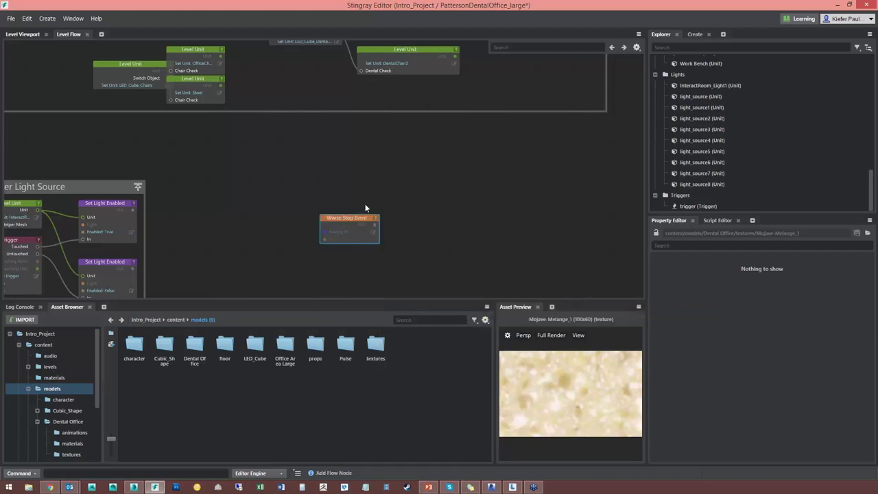
scroll(366, 208, up, 1)
click(354, 221)
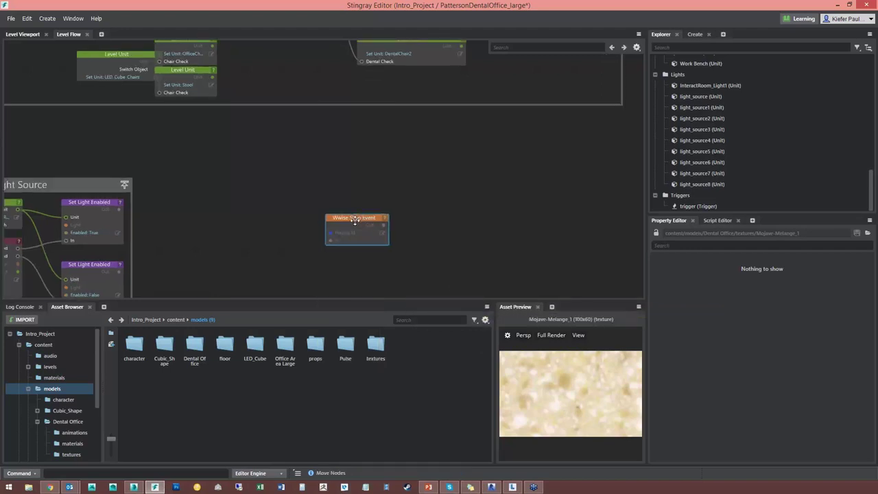
key(Delete)
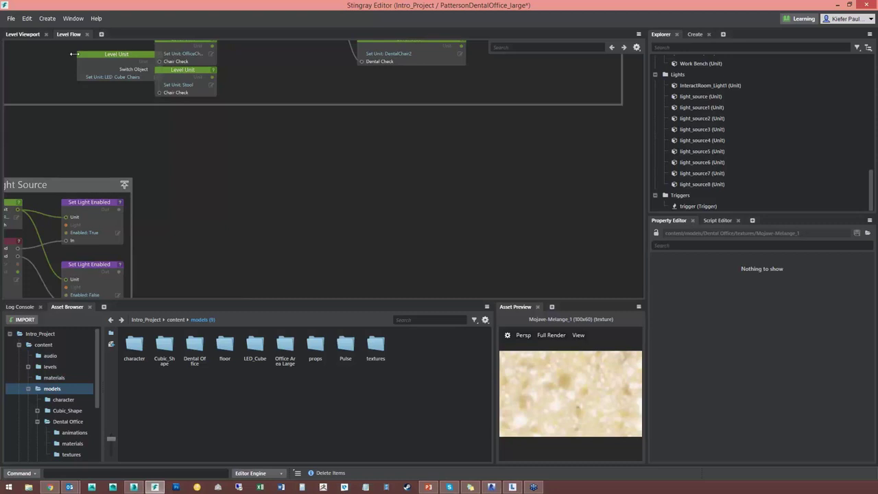
Look up at the hallway's wall and ceiling lights in the level viewport, then check the Revit 3D view and return to Stingray.
click(32, 33)
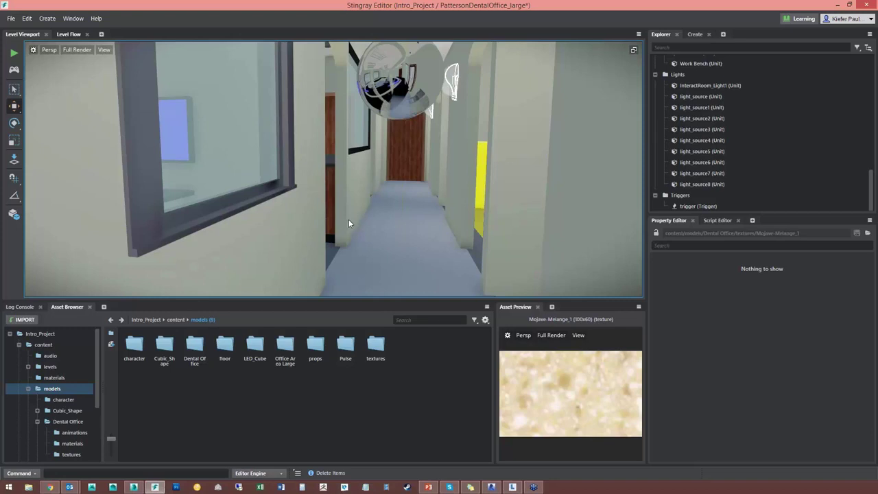
right_drag(348, 220, 473, 45)
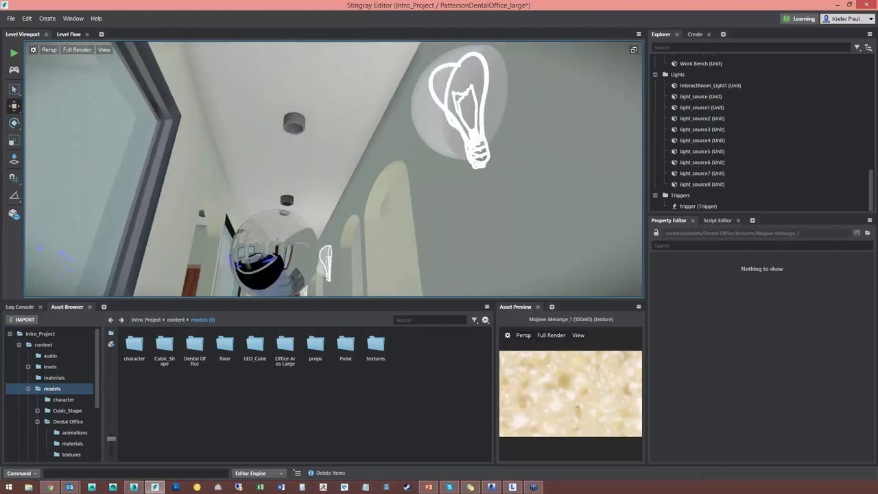
click(491, 487)
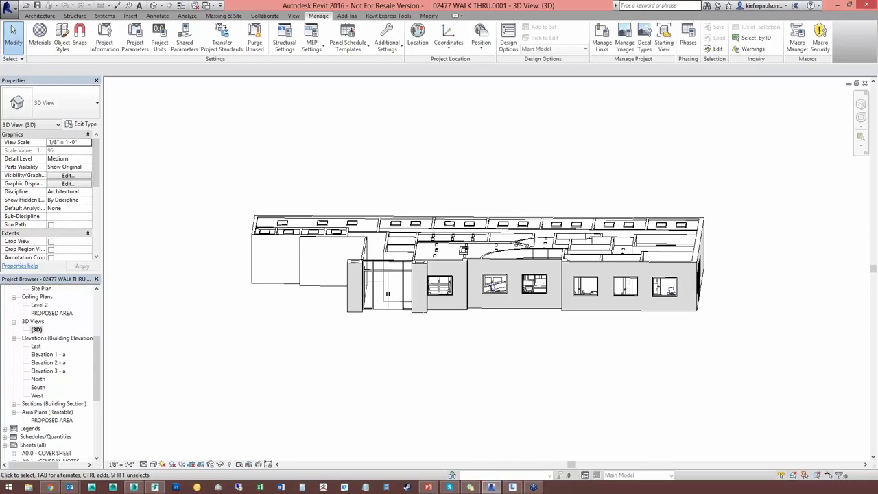
key(alt+Tab)
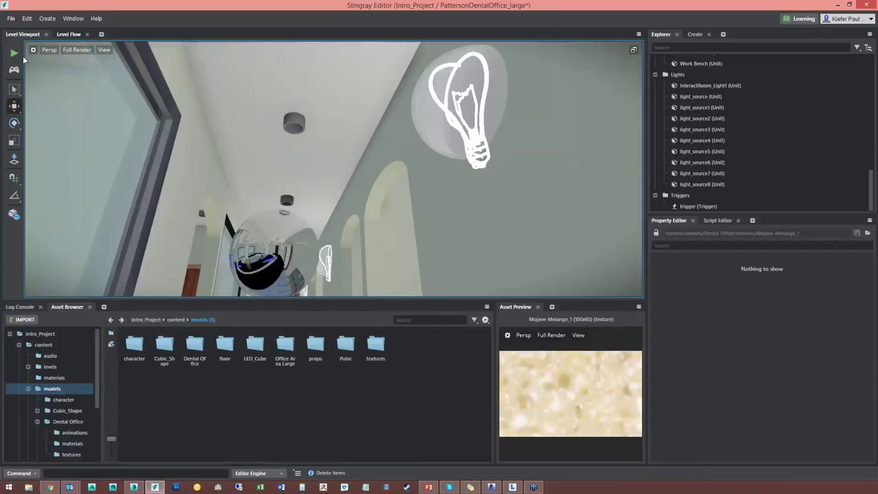
Review the creatable object types, select the hallway wall light and examine its available light types without changing the Omni-directional setting.
click(47, 18)
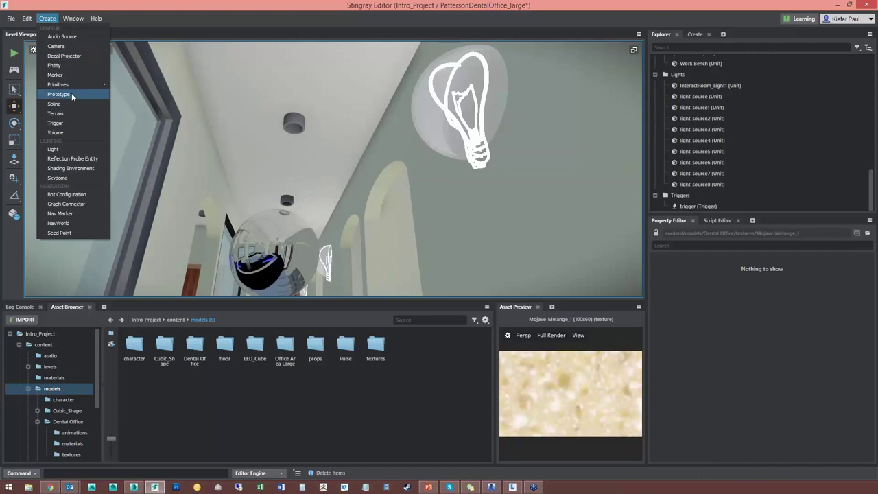
click(473, 165)
click(479, 164)
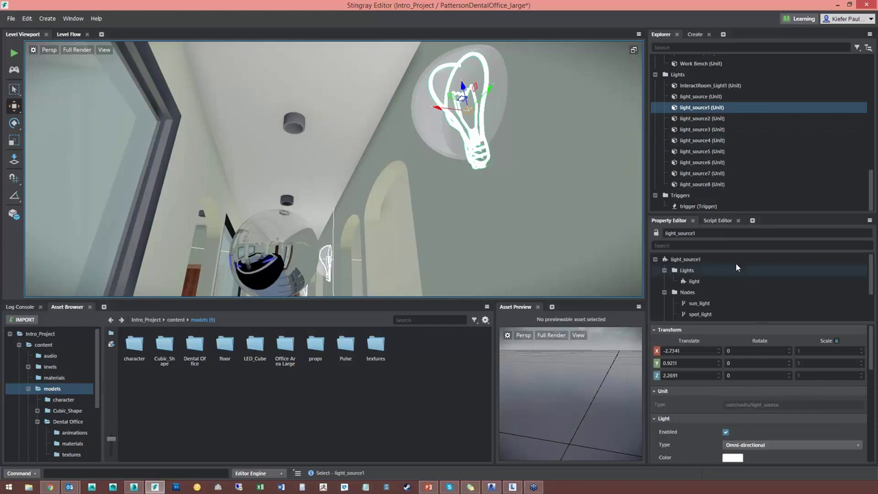
scroll(707, 430, down, 2)
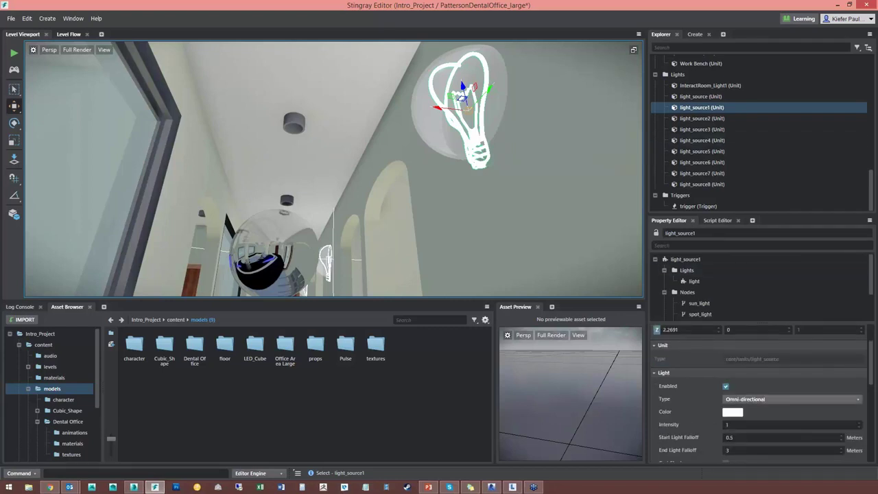
click(748, 399)
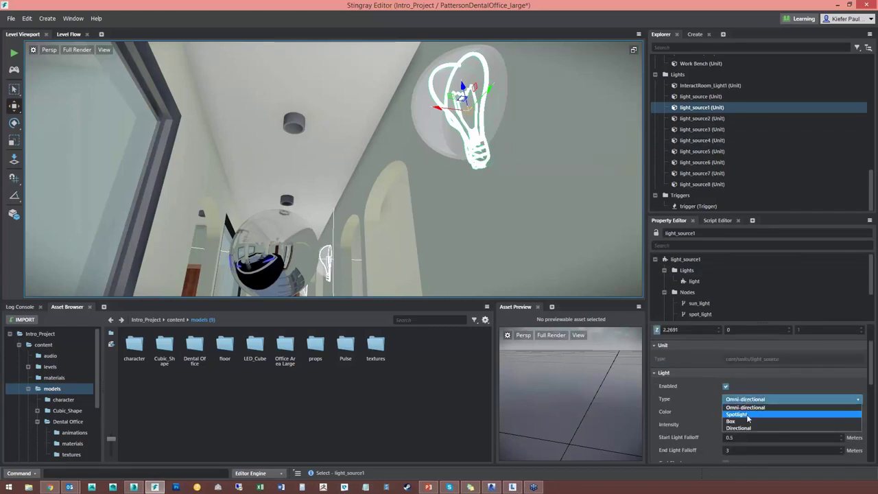
click(387, 208)
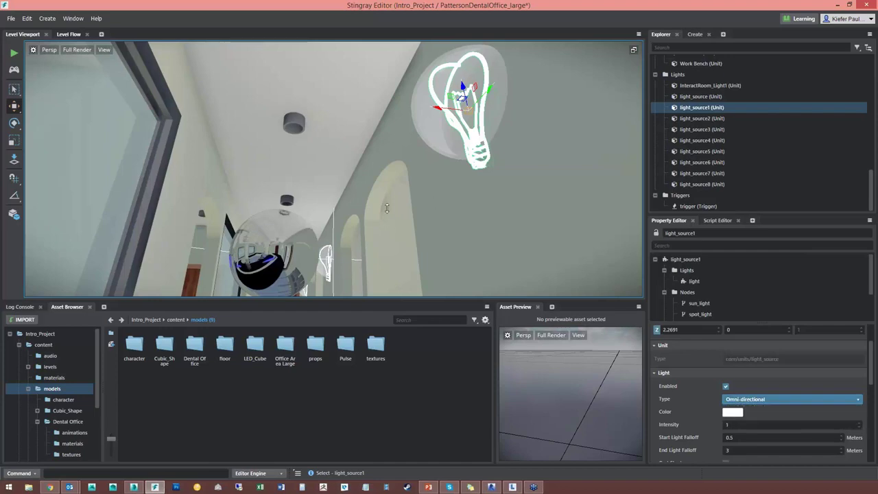
Frame the wall light, select and frame the directional sun light above the building, and clear the selection to view it from farther out.
key(f)
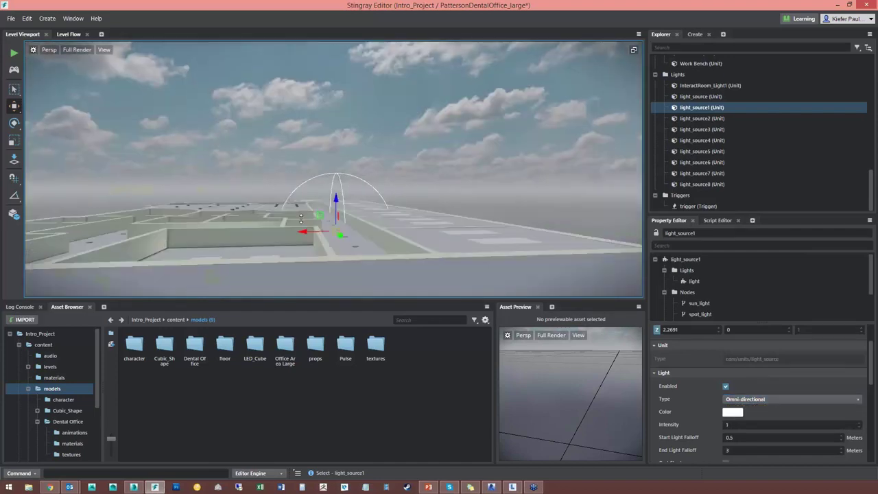
alt+drag(300, 219, 354, 127)
key(f)
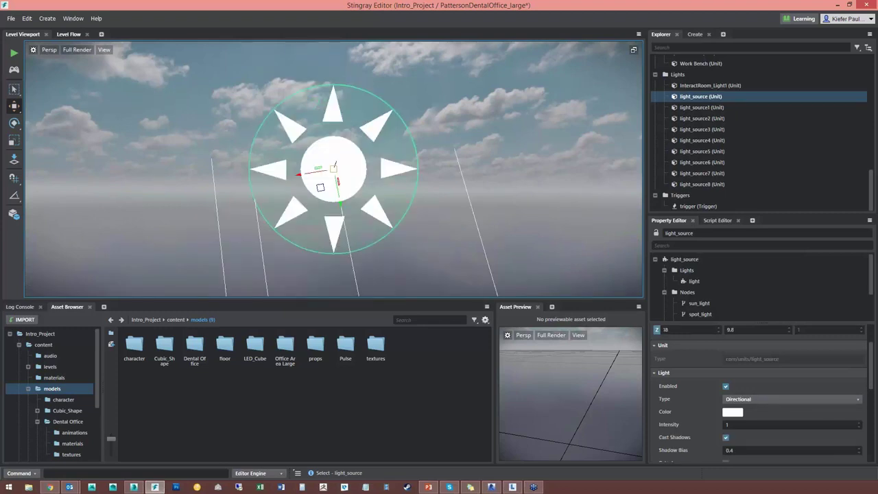
scroll(333, 169, down, 10)
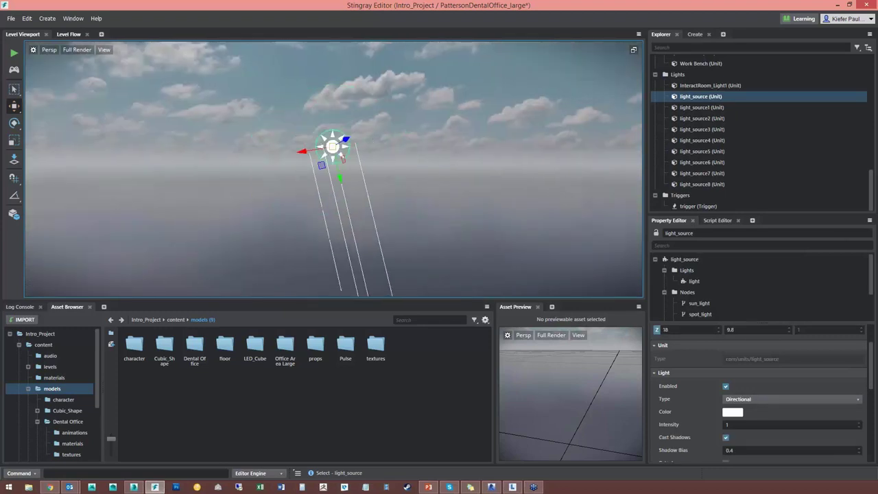
alt+drag(336, 168, 359, 168)
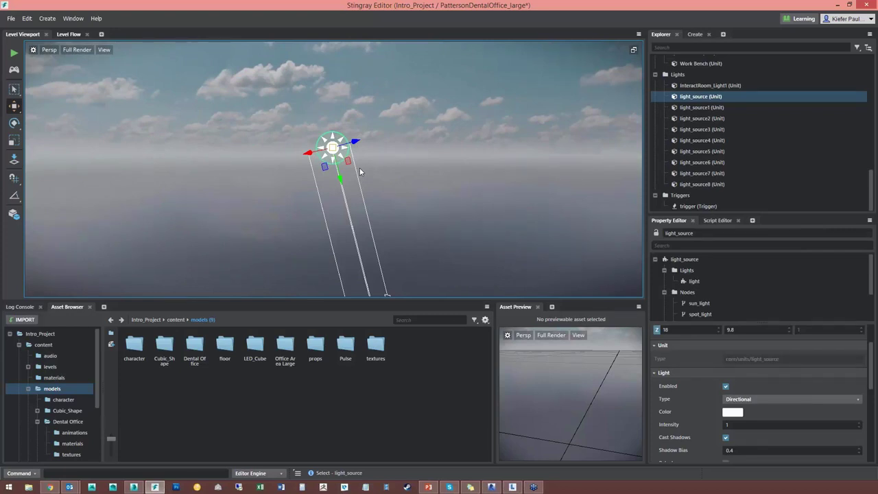
click(446, 252)
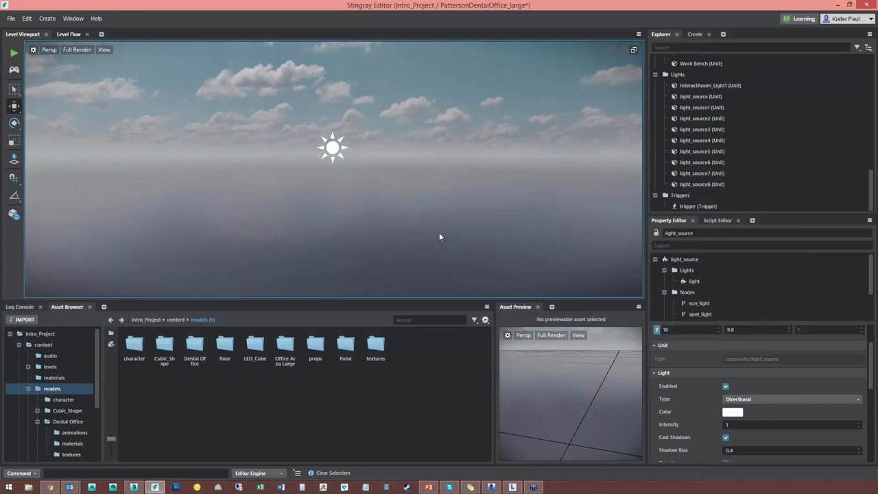
alt+drag(435, 225, 419, 273)
scroll(502, 197, down, 3)
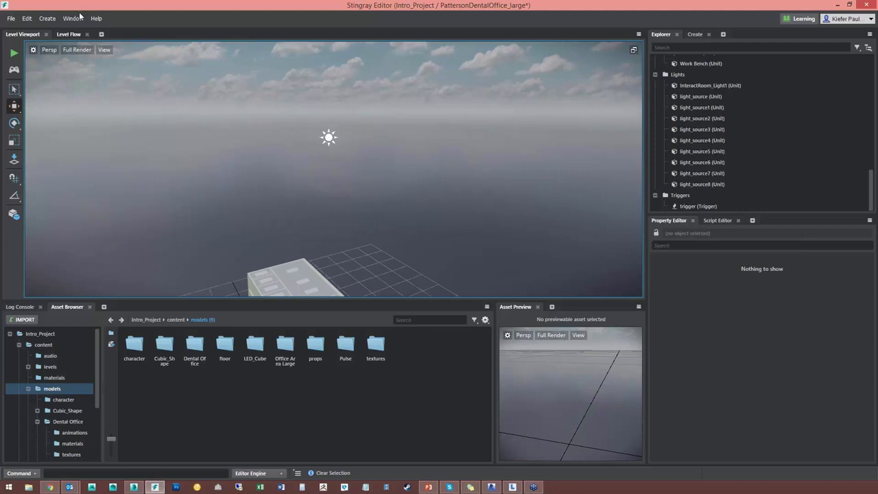
Open the Texture Manager, review its texture list and the platforms to edit settings for, and close it.
click(74, 18)
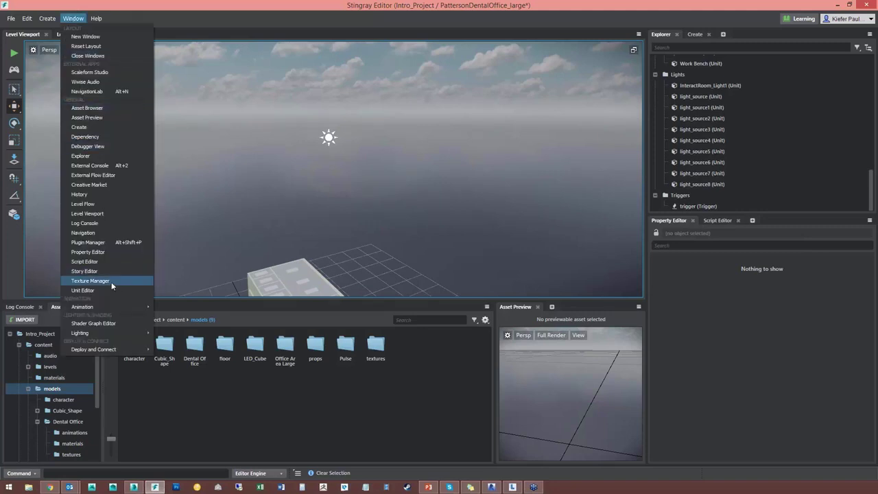
click(90, 280)
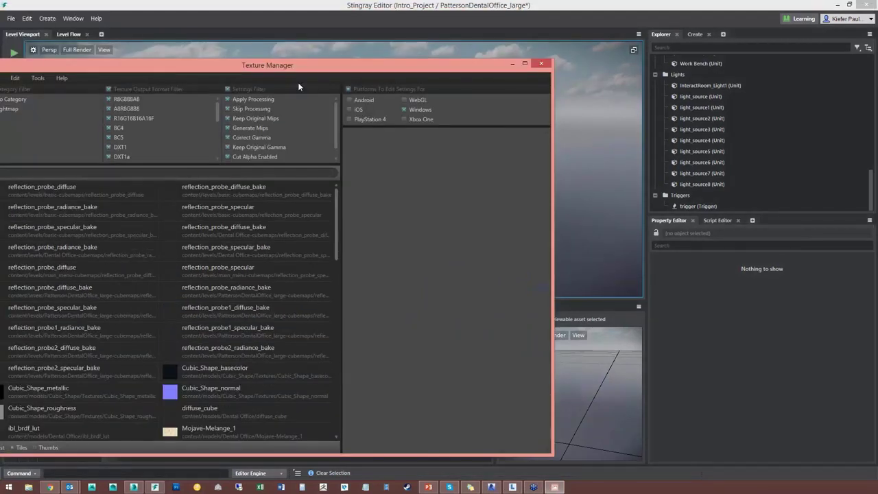
drag(310, 76, 321, 68)
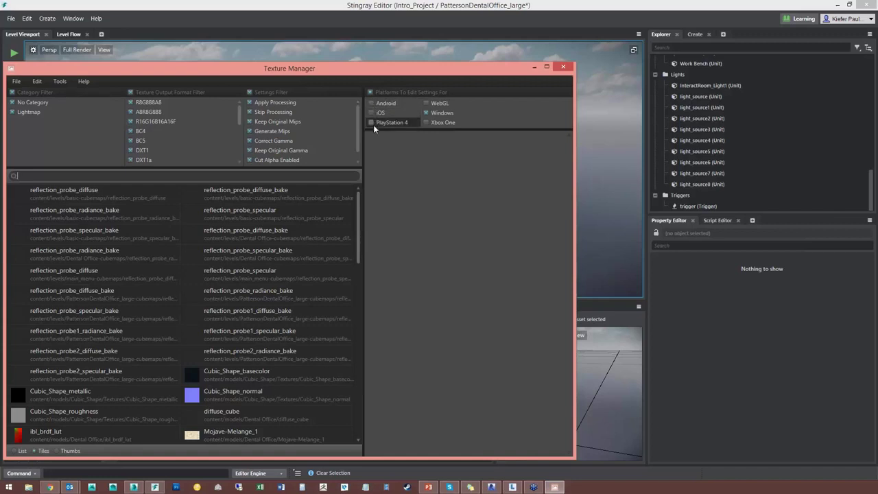
click(426, 112)
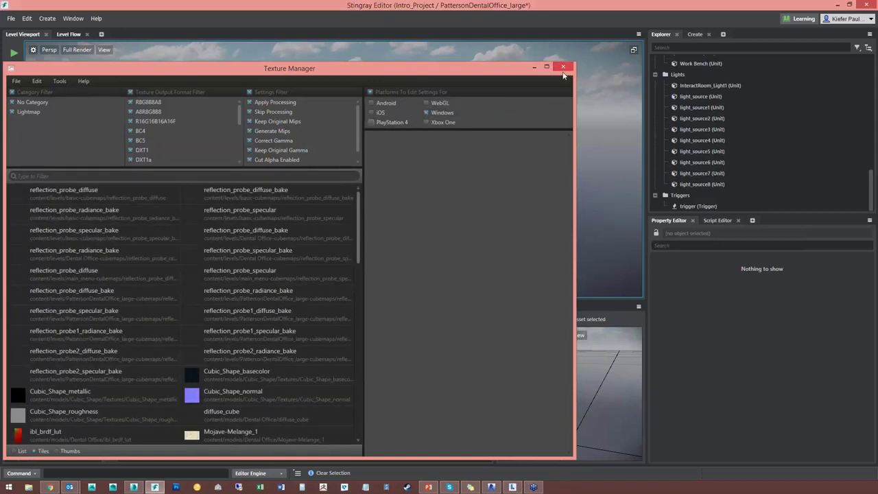
click(564, 67)
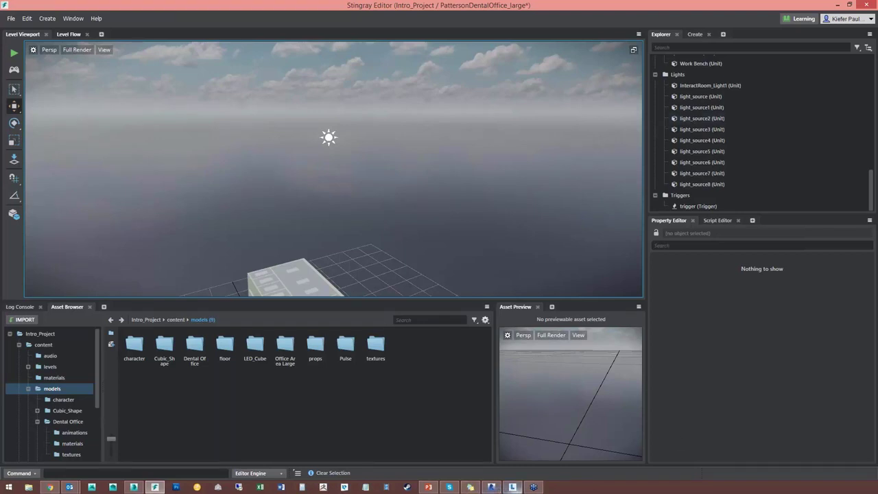
Switch to Autodesk LIVE Editor to view the 02477 WALK THRU model's hallway.
click(512, 487)
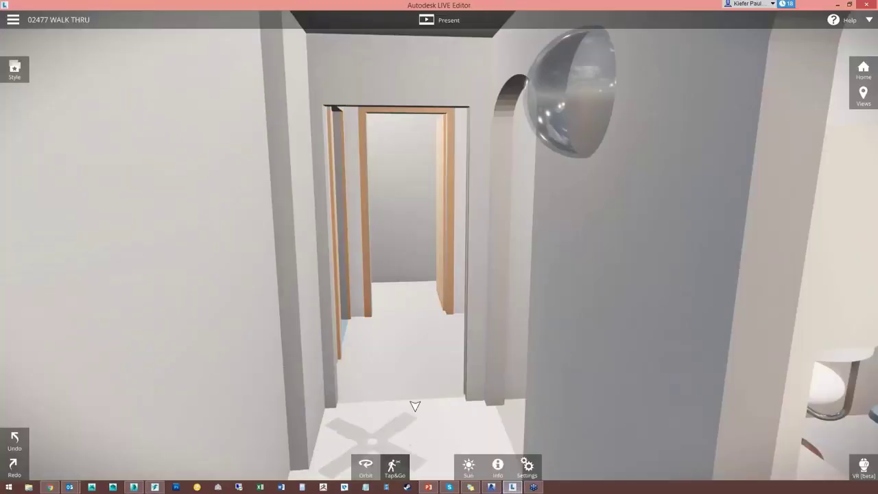